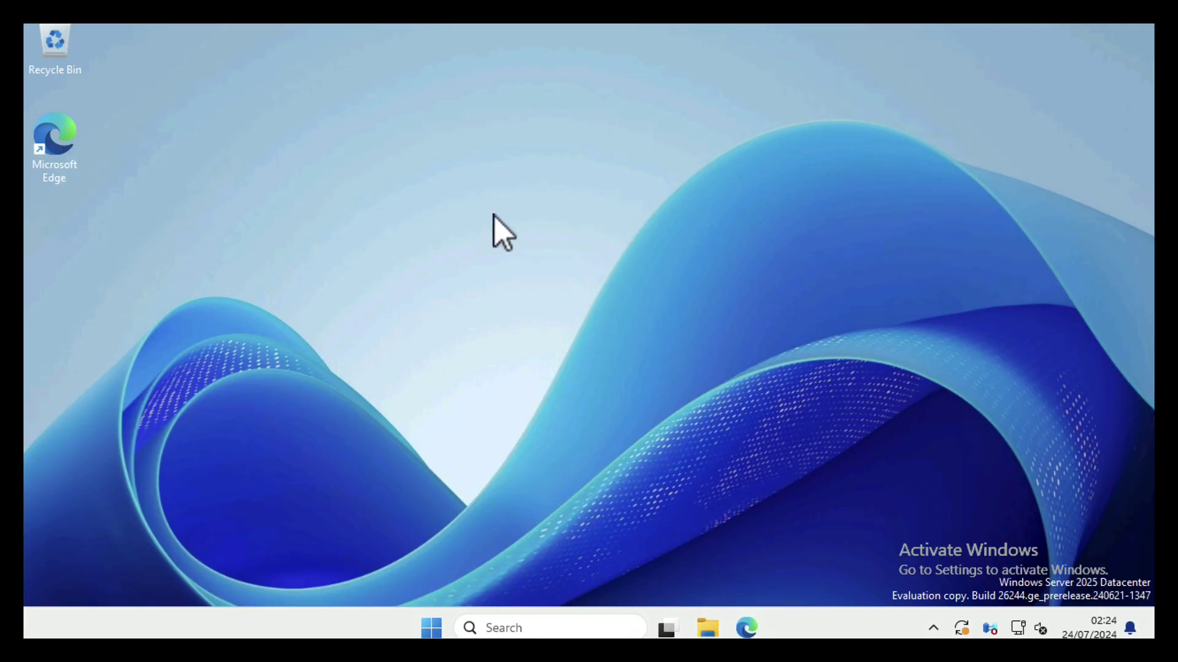
# Launch Windows PowerShell and run winver to show Windows Server 24H2, build 26244.5000
pyautogui.click(431, 627)
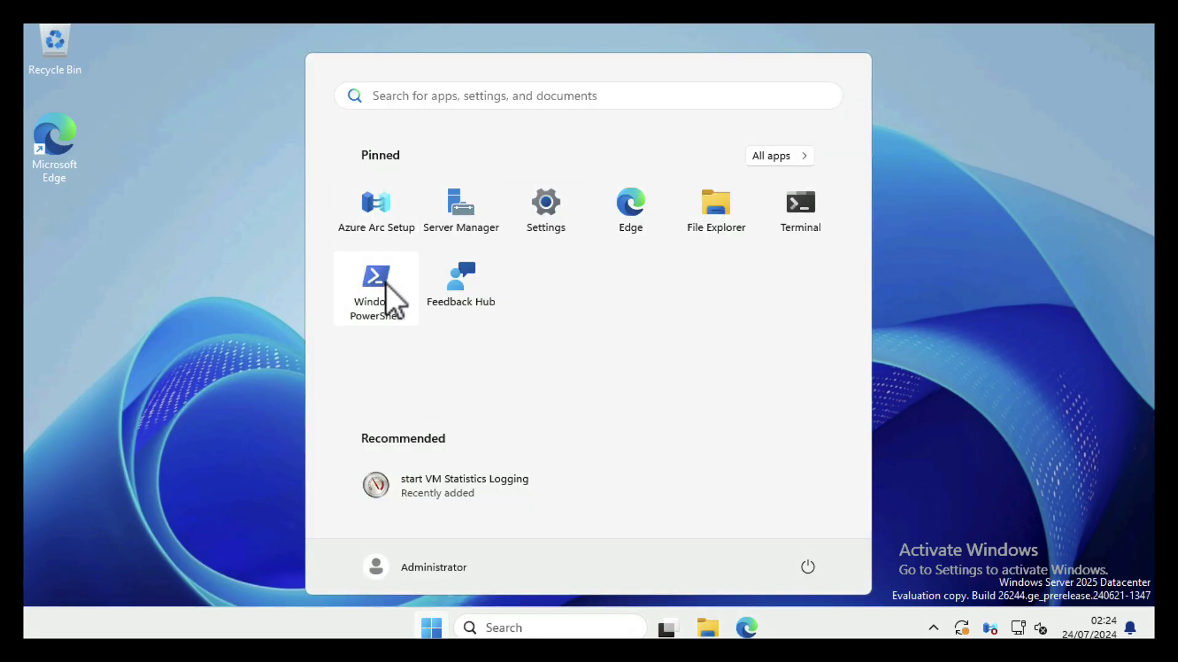
pyautogui.click(374, 281)
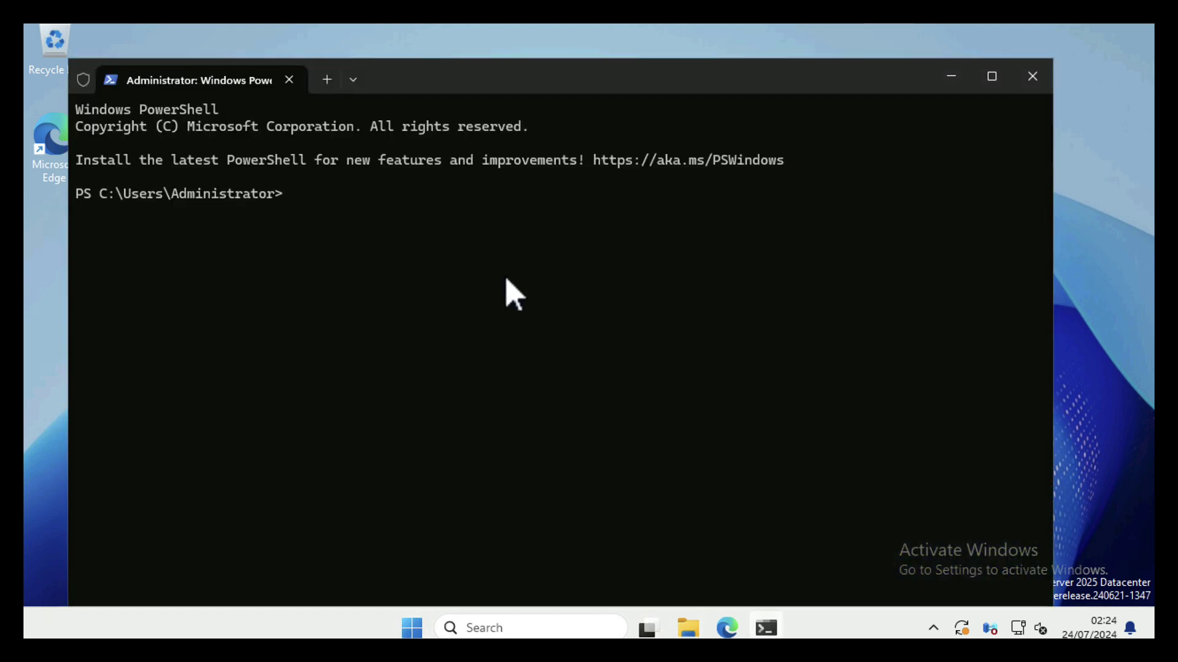
pyautogui.moveTo(499, 80); pyautogui.dragTo(538, 42)
pyautogui.write('win')
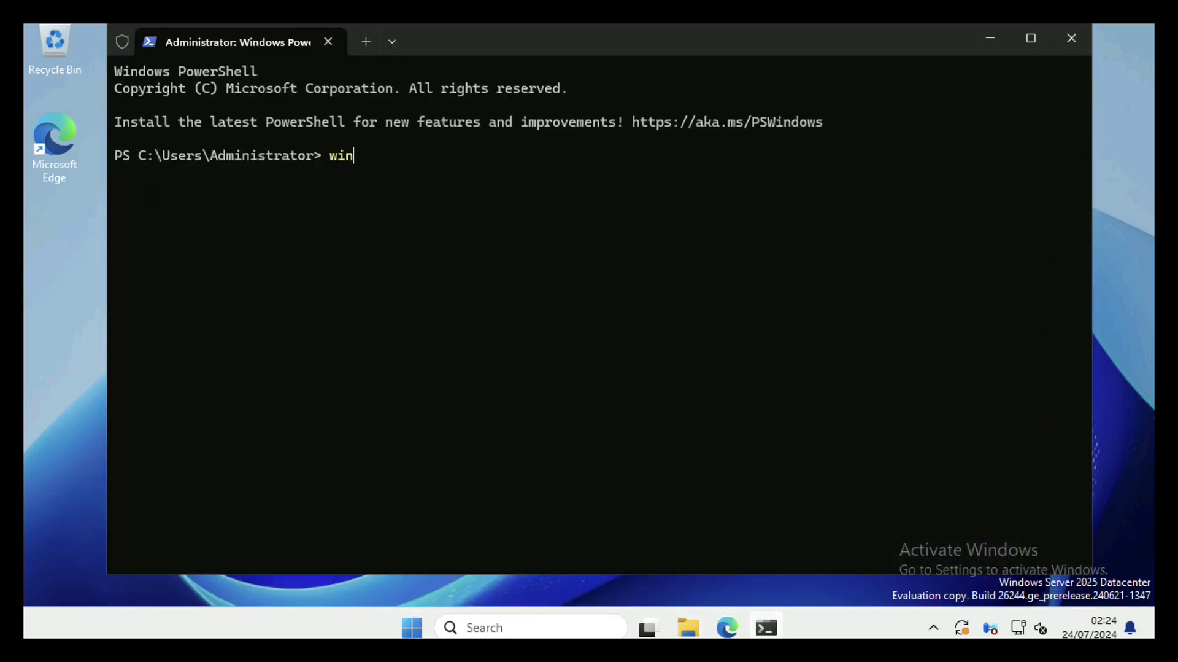
pyautogui.write('ver')
pyautogui.press('Return')
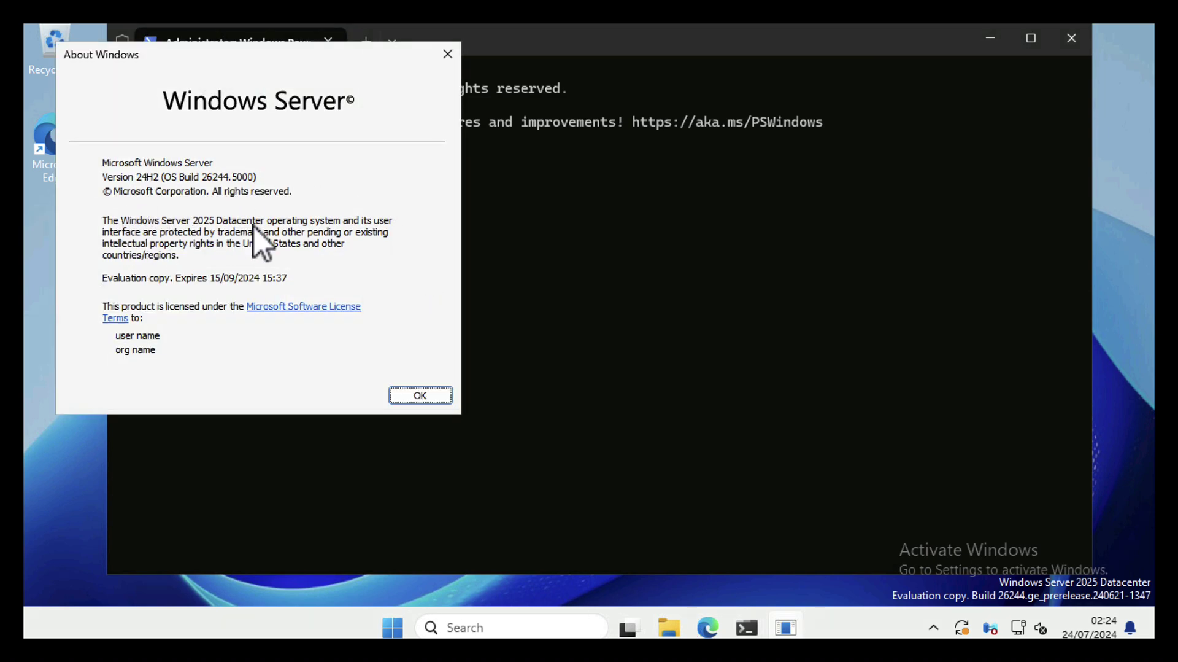
# Close About Windows and ping test.net, confirming replies from 192.168.110.10 with 0% loss
pyautogui.click(409, 395)
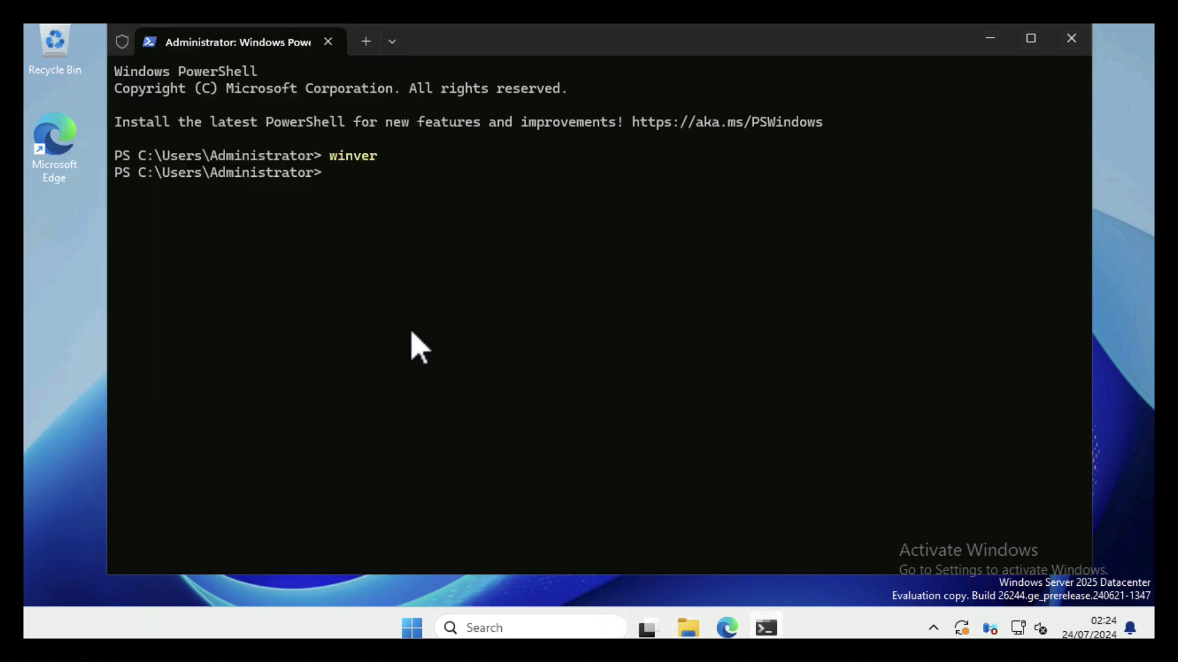
pyautogui.write('ping test.net')
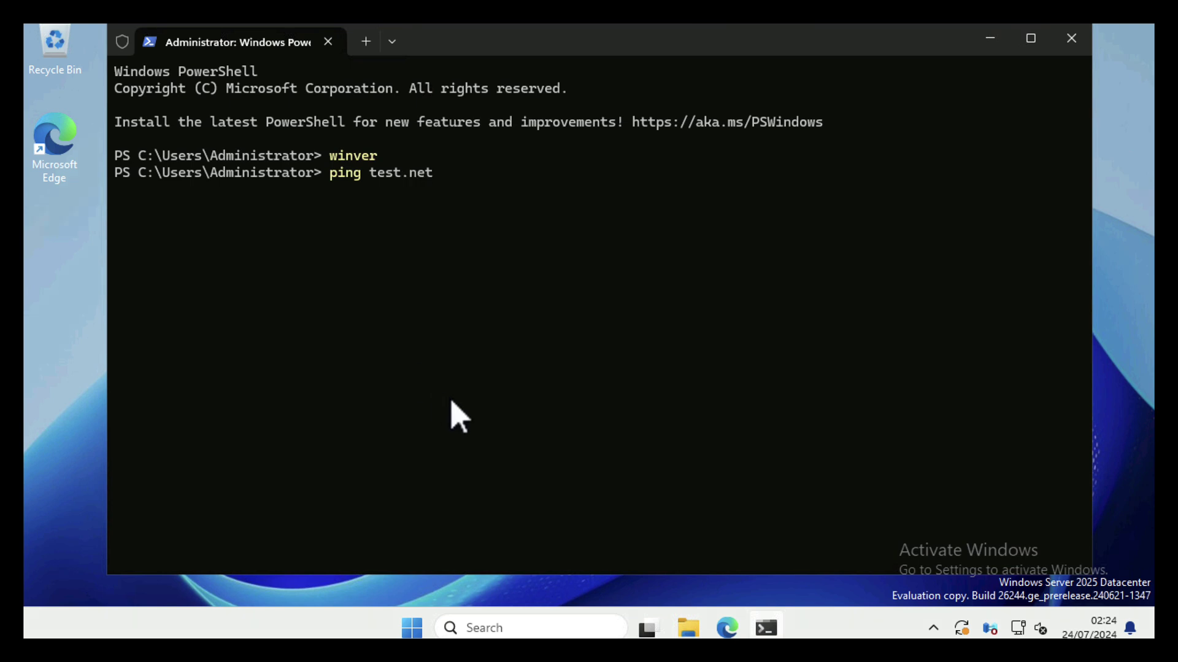
pyautogui.press('Return')
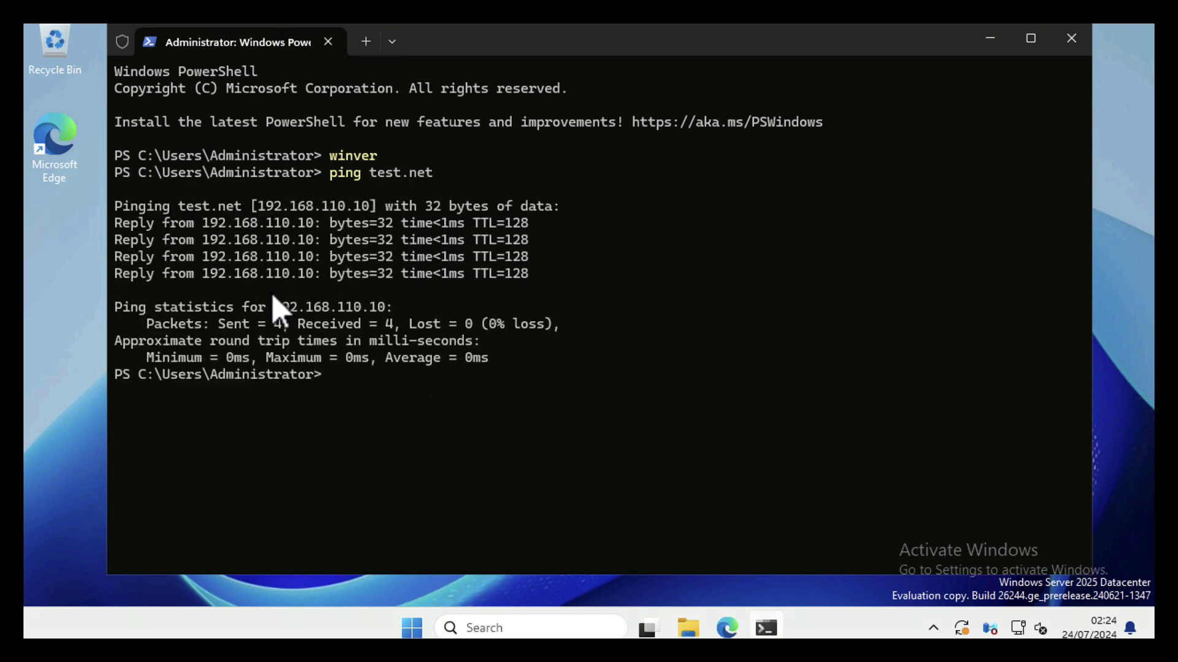
# Run nslookup test.net, highlight server LAN-2019.test.net, then clear the console with cls
pyautogui.write('nslookup test.ne')
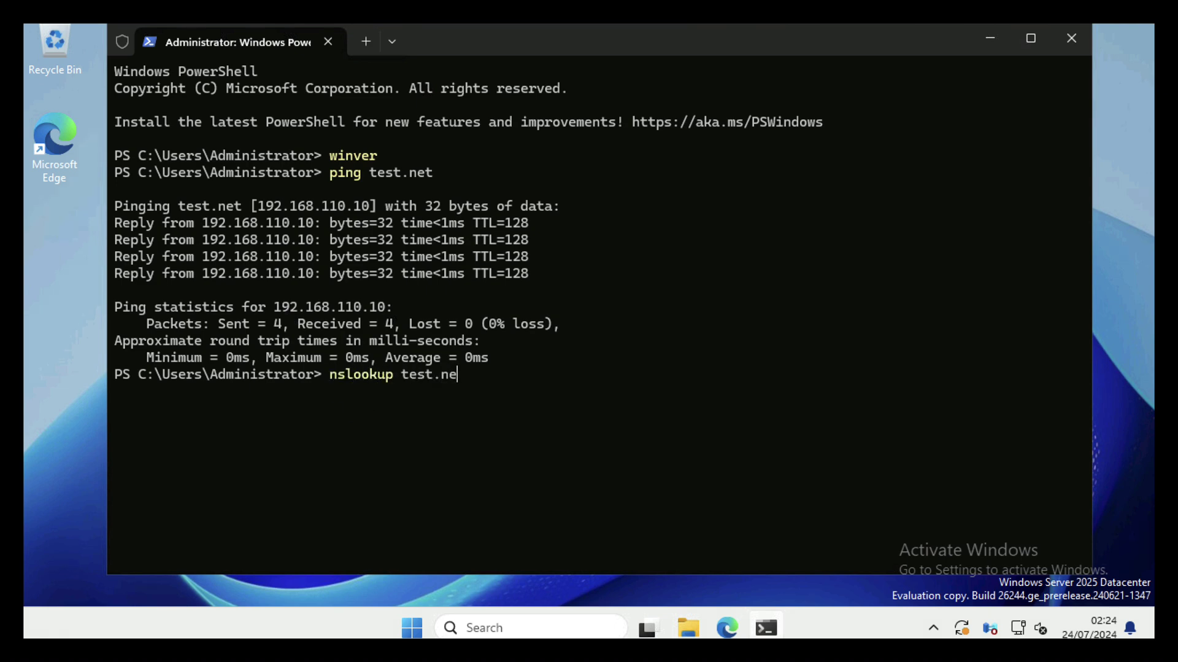
pyautogui.write('t')
pyautogui.press('Return')
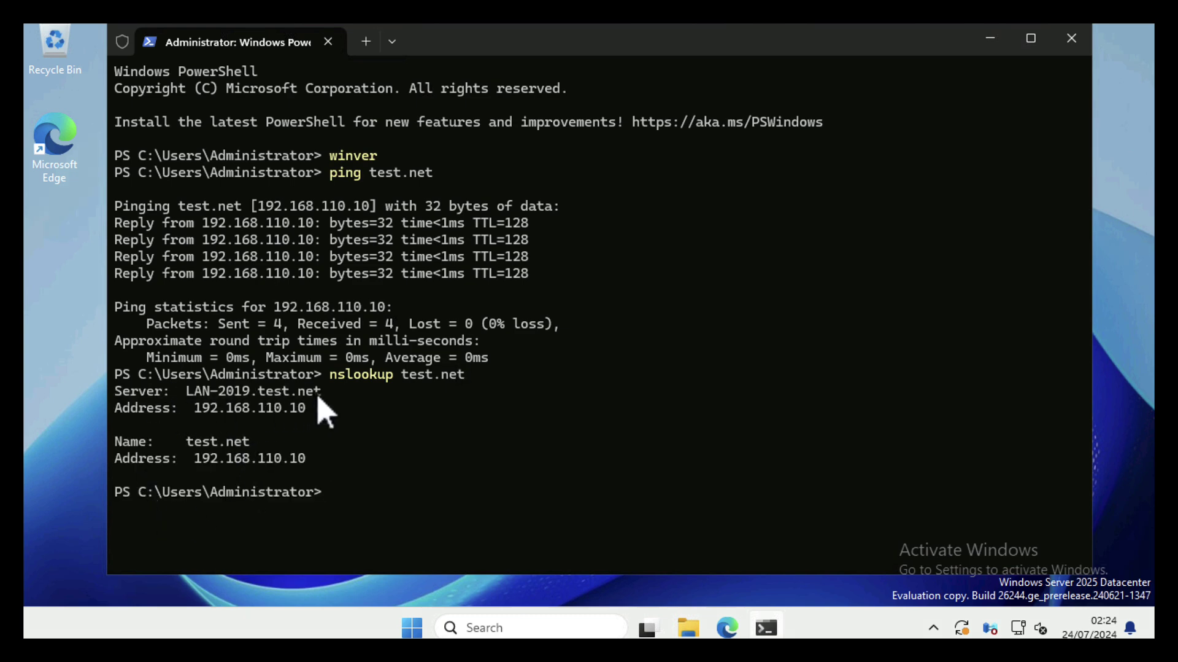
pyautogui.moveTo(321, 396); pyautogui.dragTo(195, 402)
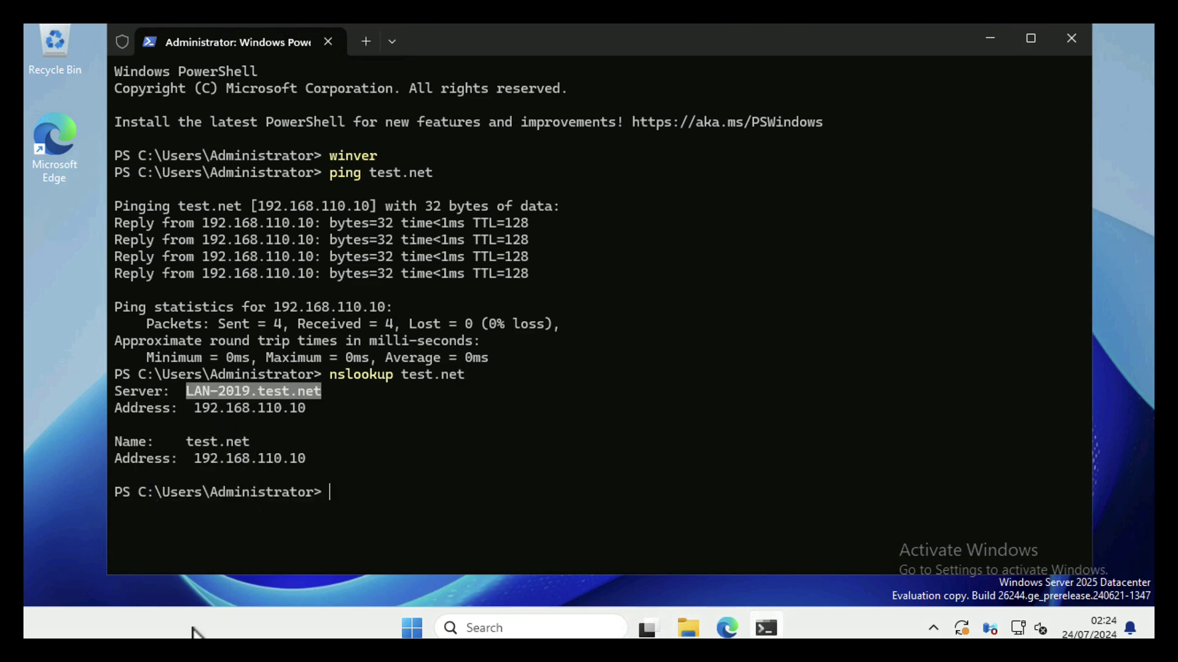
pyautogui.click(342, 521)
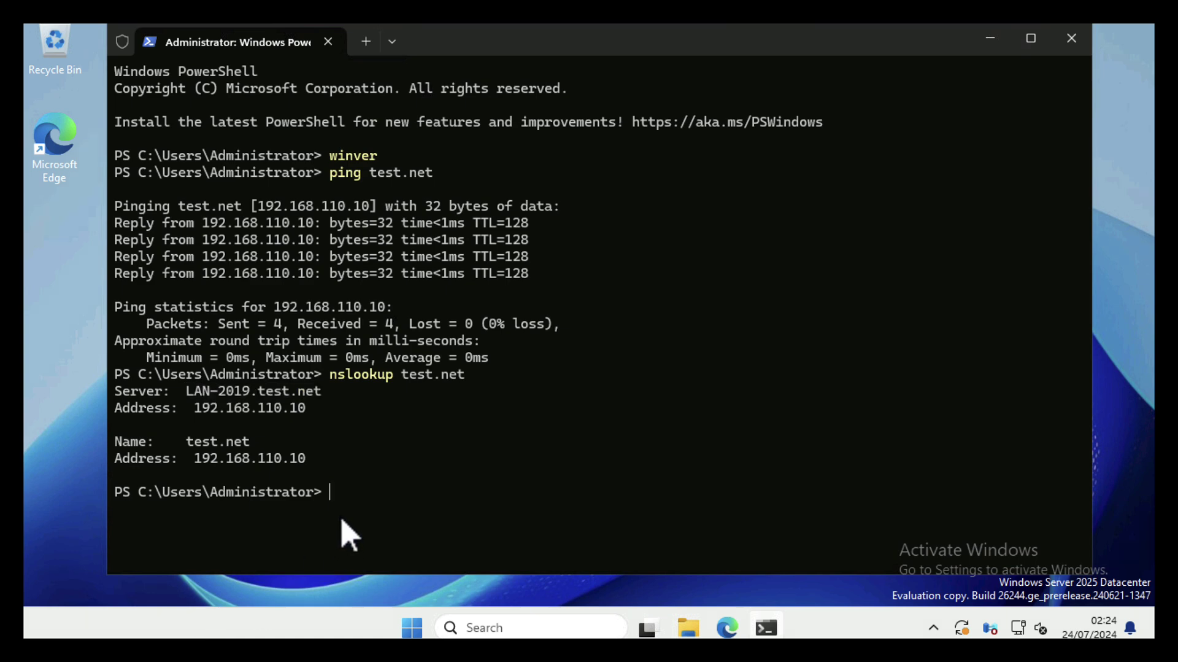
pyautogui.write('cls')
pyautogui.press('Return')
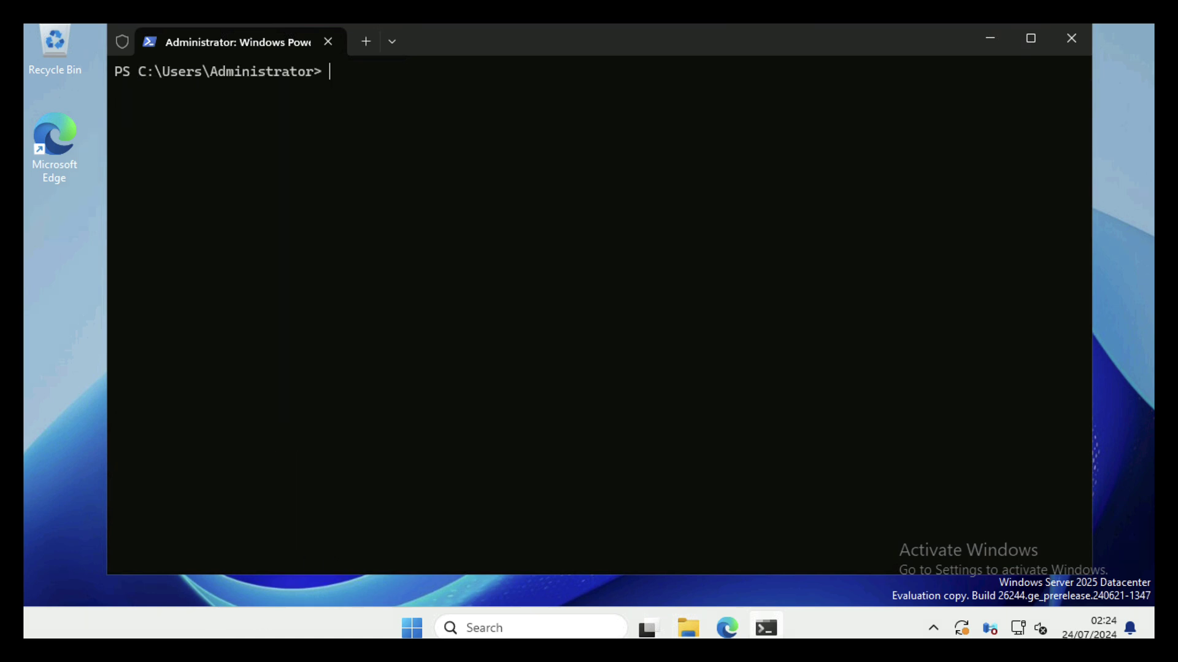
# Show Settings' System › About page for LAN-2025: 16.0 GB RAM, 64-bit, related links
pyautogui.click(991, 40)
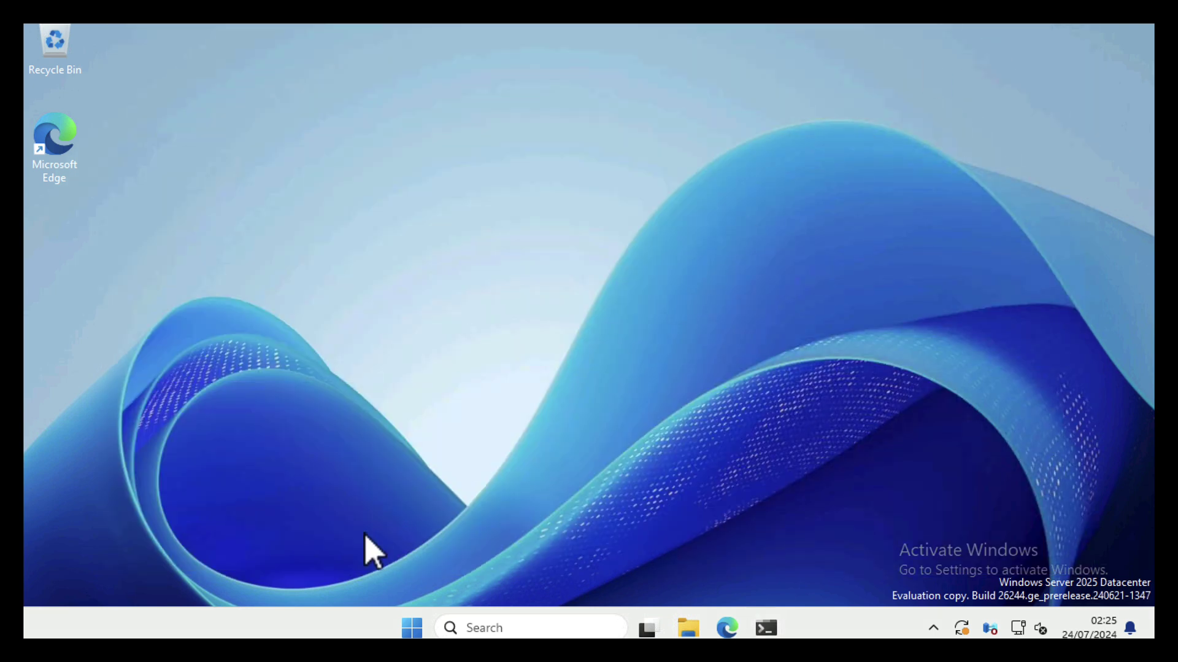
pyautogui.click(413, 627)
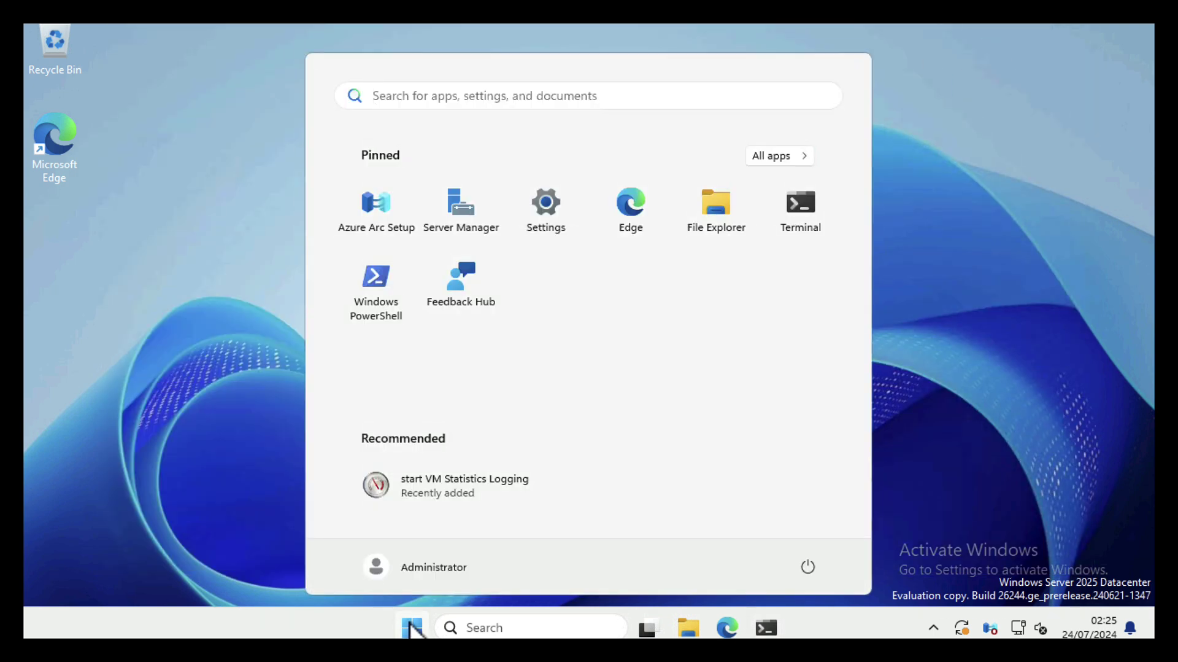
pyautogui.click(544, 205)
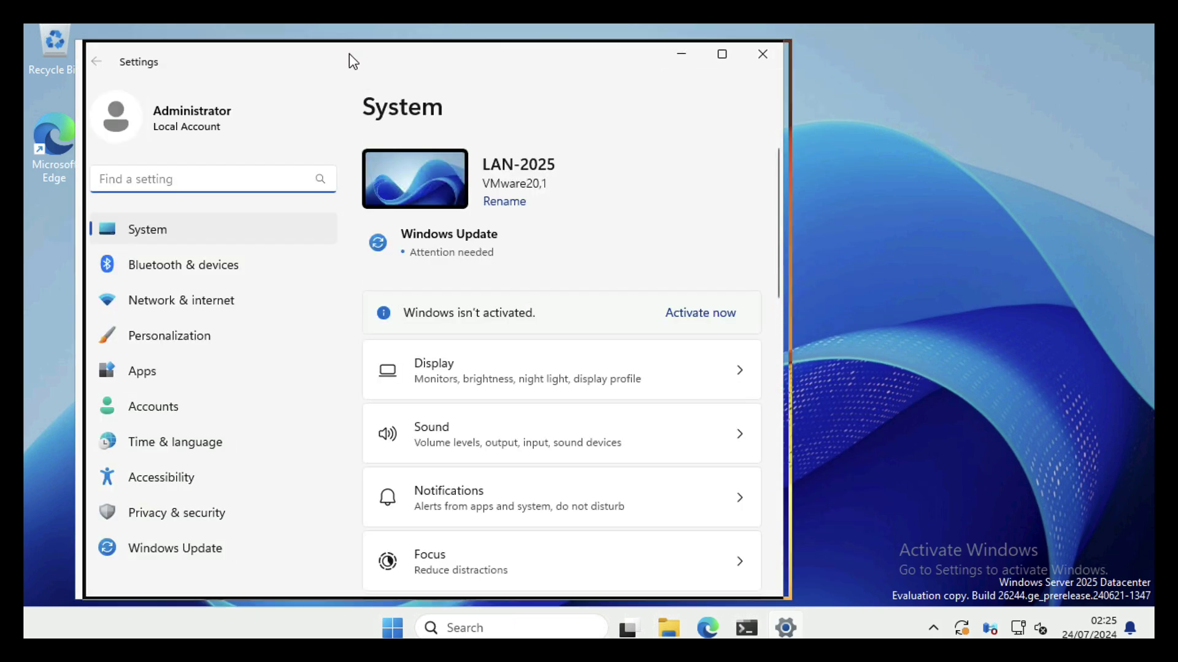
pyautogui.moveTo(349, 54); pyautogui.dragTo(487, 45)
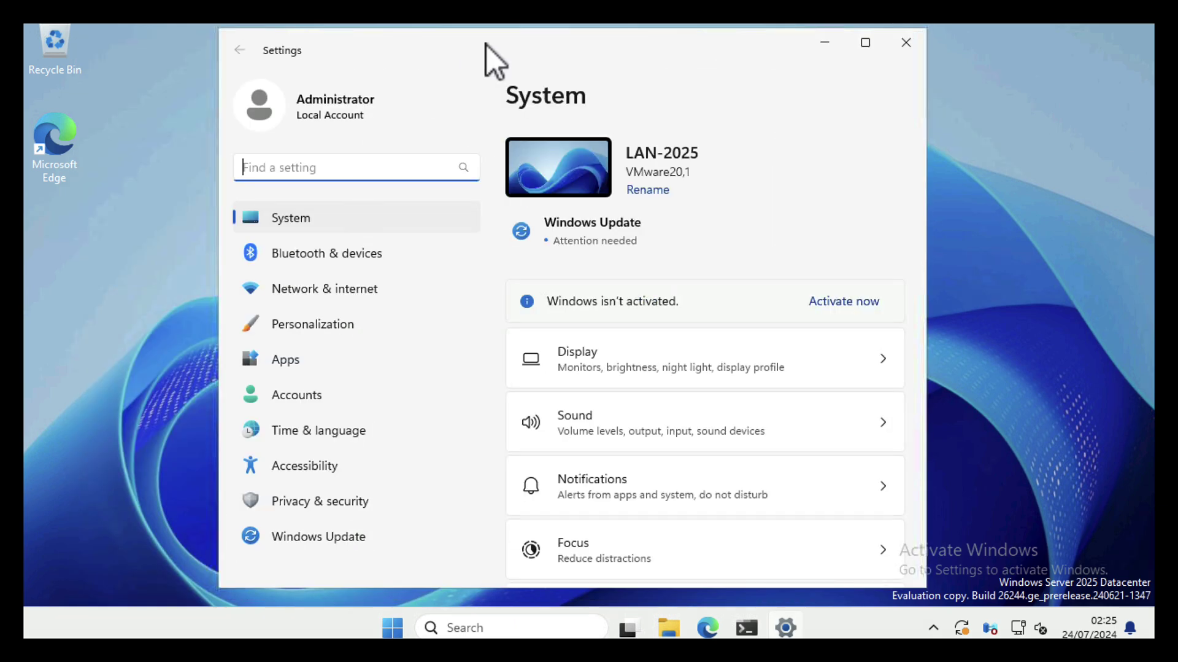
pyautogui.click(295, 215)
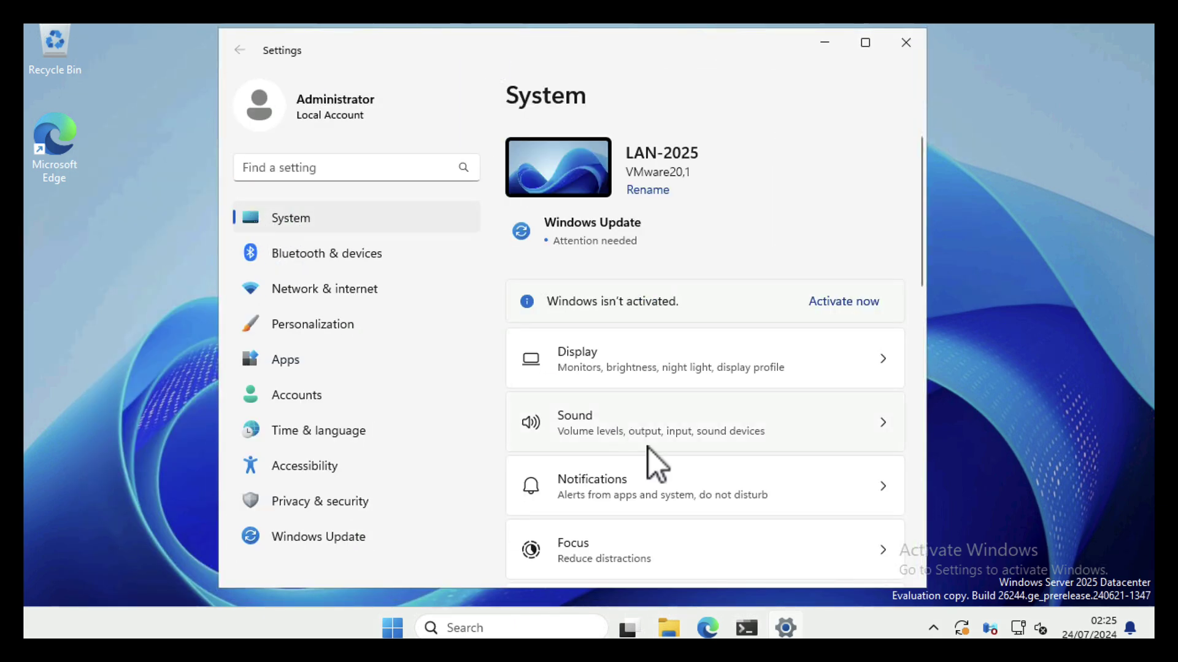
pyautogui.scroll(-10, 649, 448)
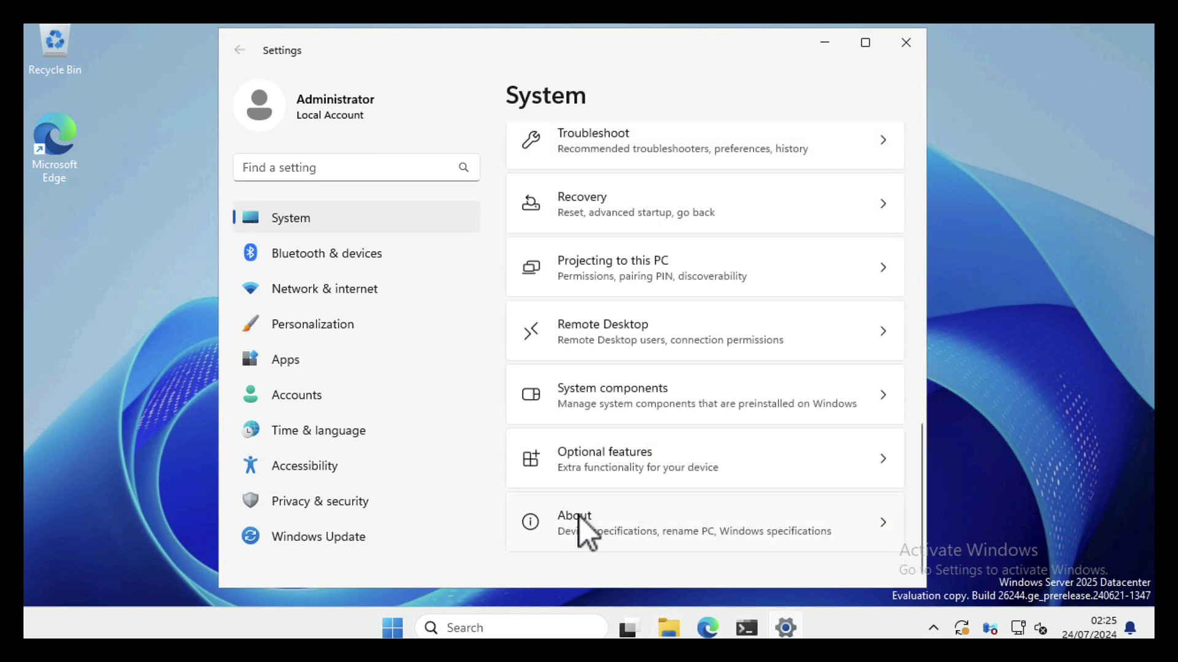
pyautogui.click(580, 517)
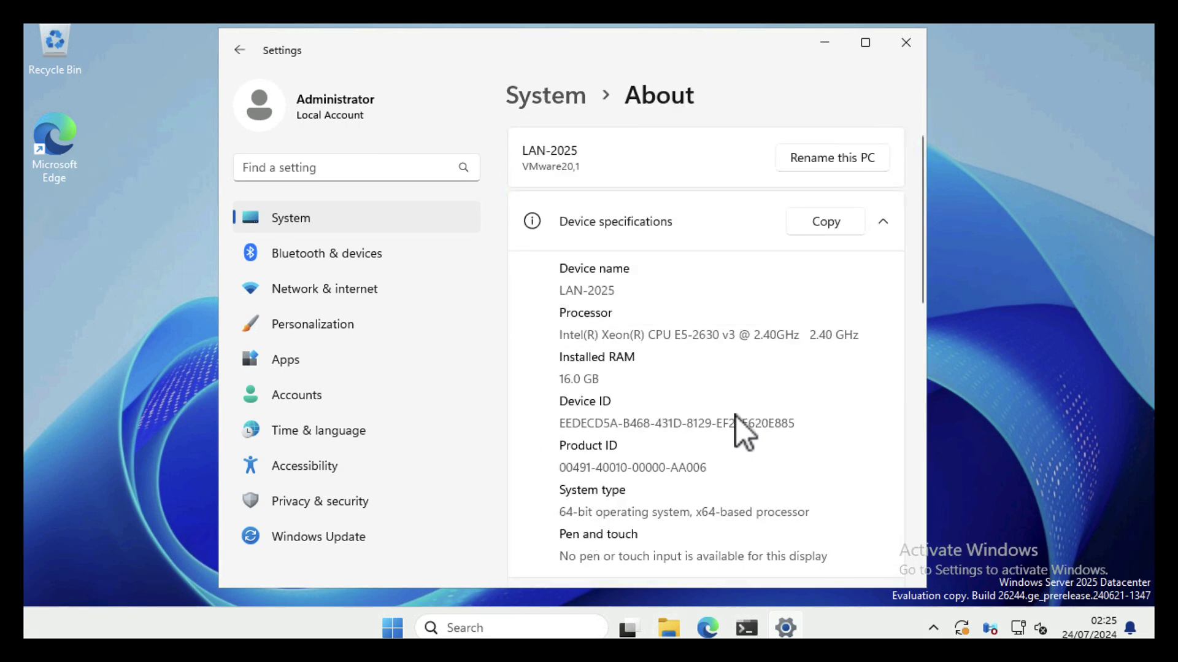
pyautogui.scroll(-3, 736, 416)
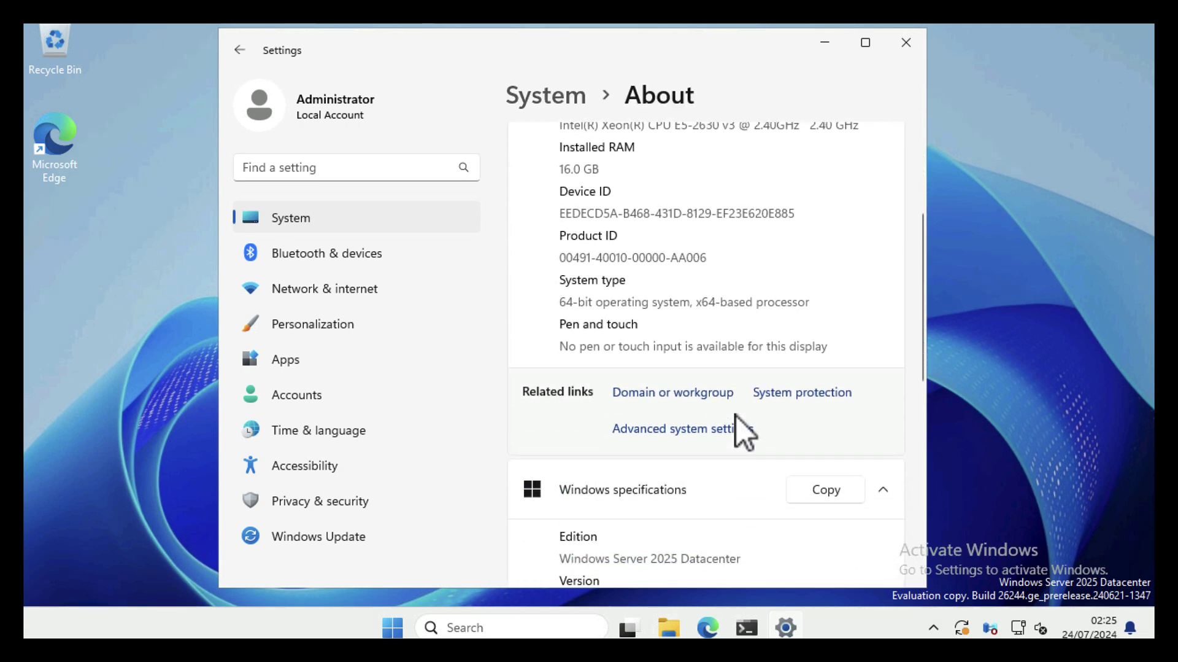
# In Advanced system settings' Computer Name changes, choose Domain membership and enter test.net
pyautogui.click(659, 432)
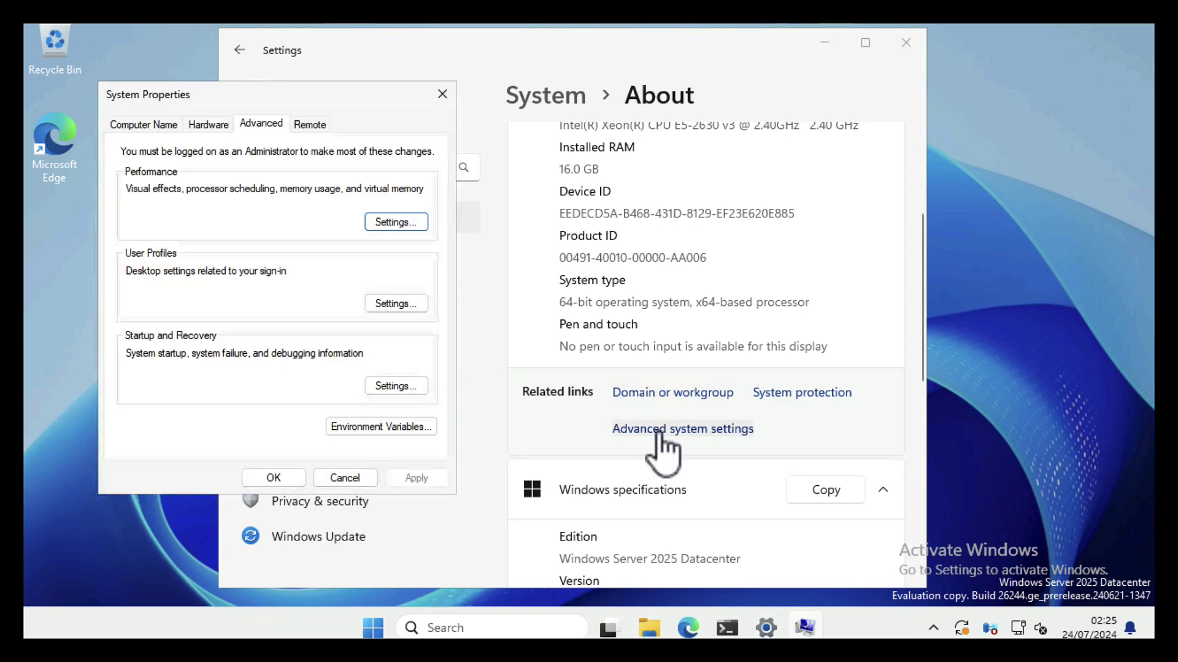
pyautogui.click(143, 129)
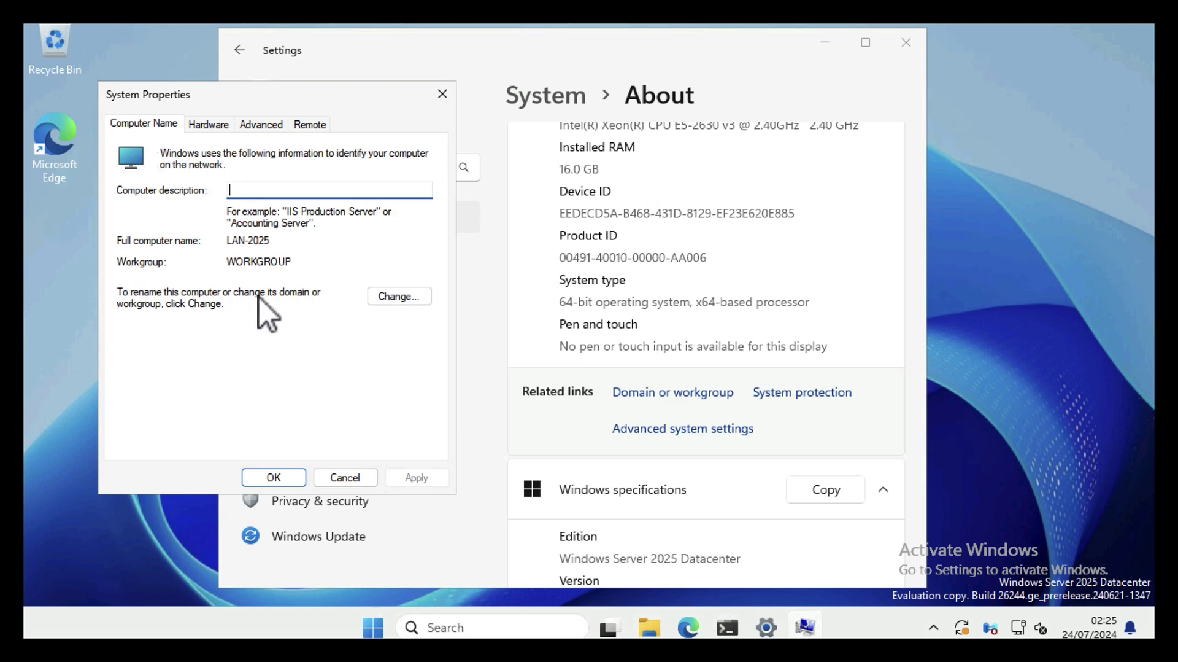
pyautogui.click(391, 297)
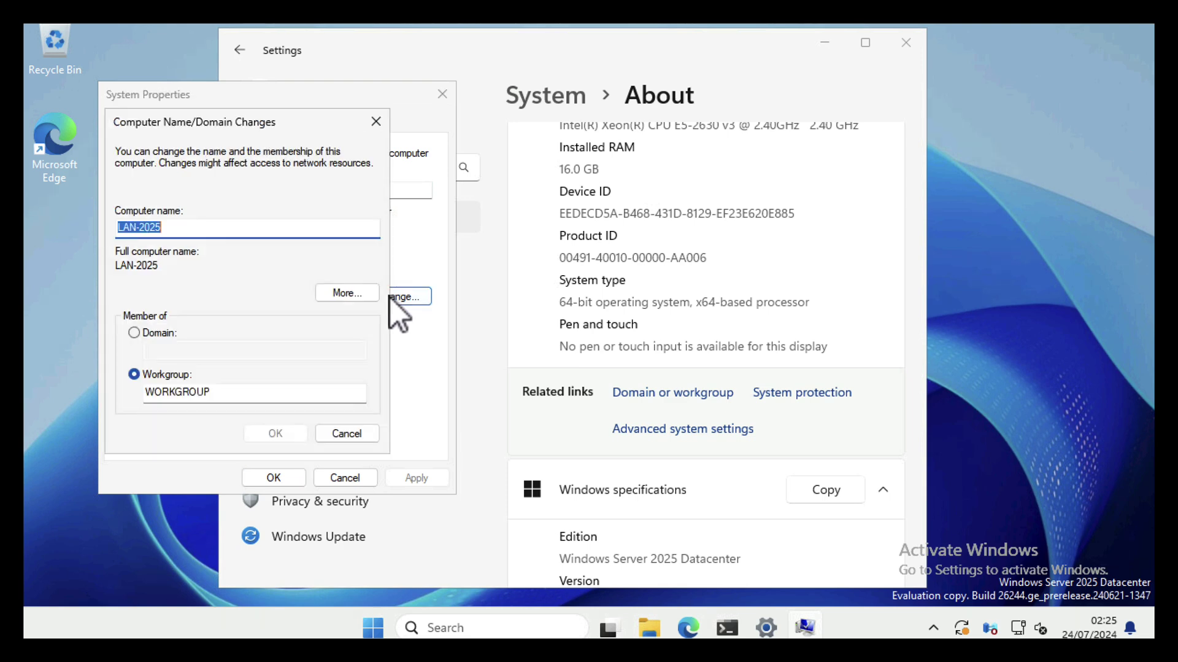
pyautogui.click(134, 333)
pyautogui.click(167, 347)
pyautogui.write('test.net')
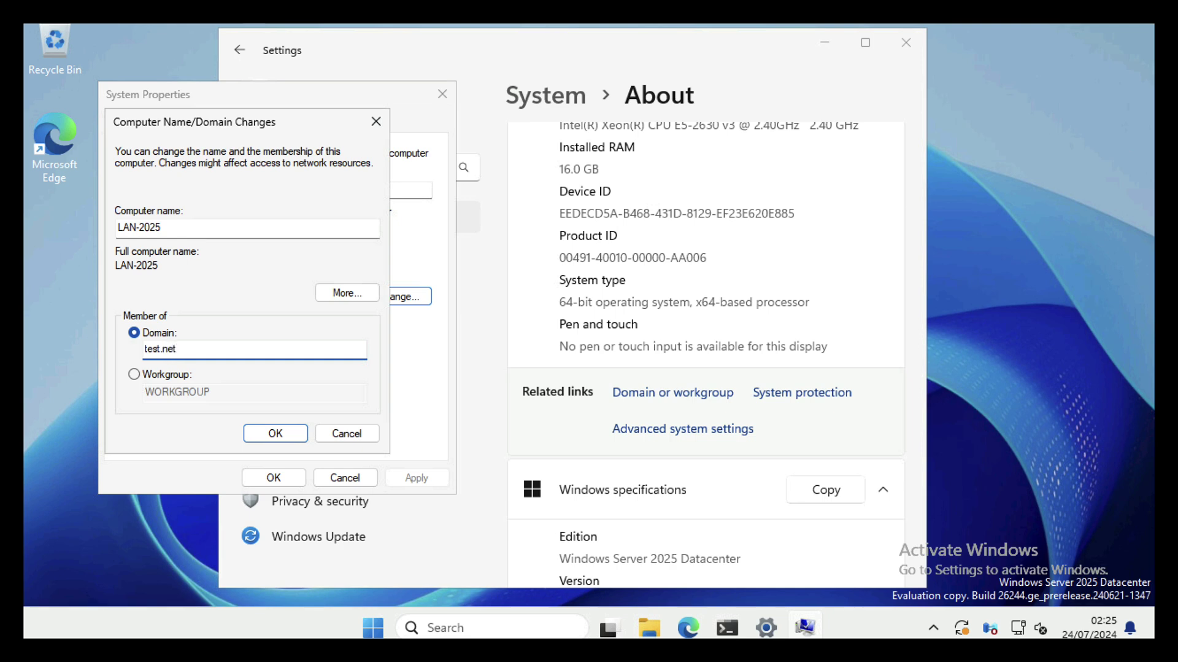
# Confirm the test.net join using the domain administrator's user name and password
pyautogui.click(266, 435)
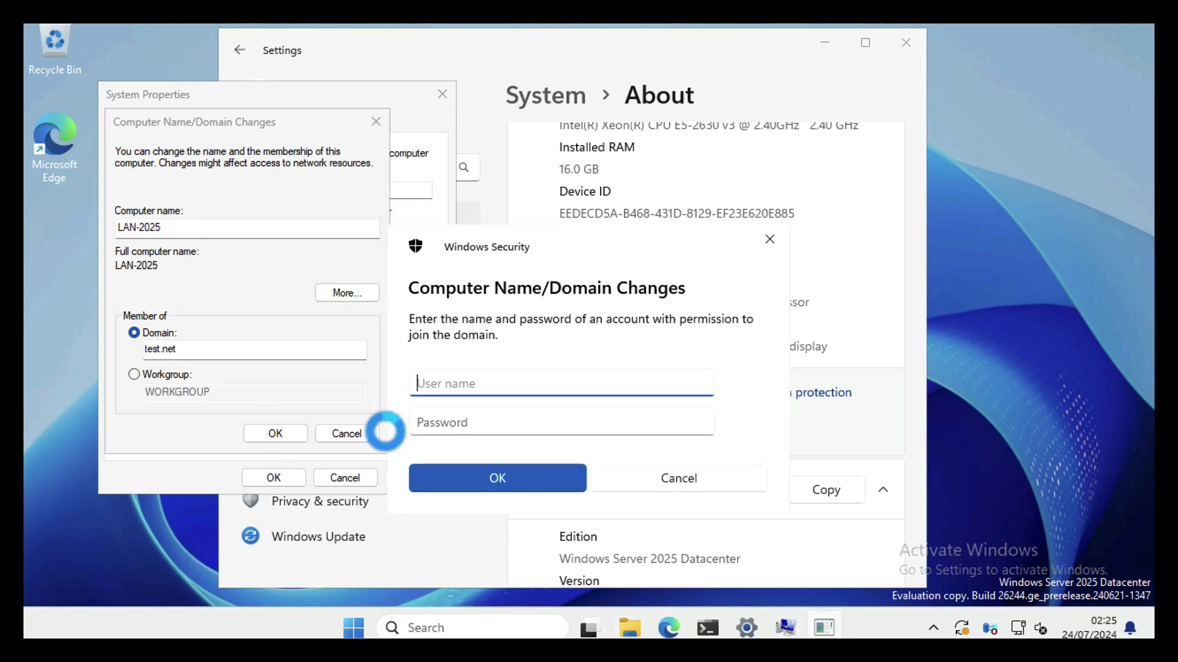
pyautogui.write('administrator')
pyautogui.press('Tab')
pyautogui.write('********')
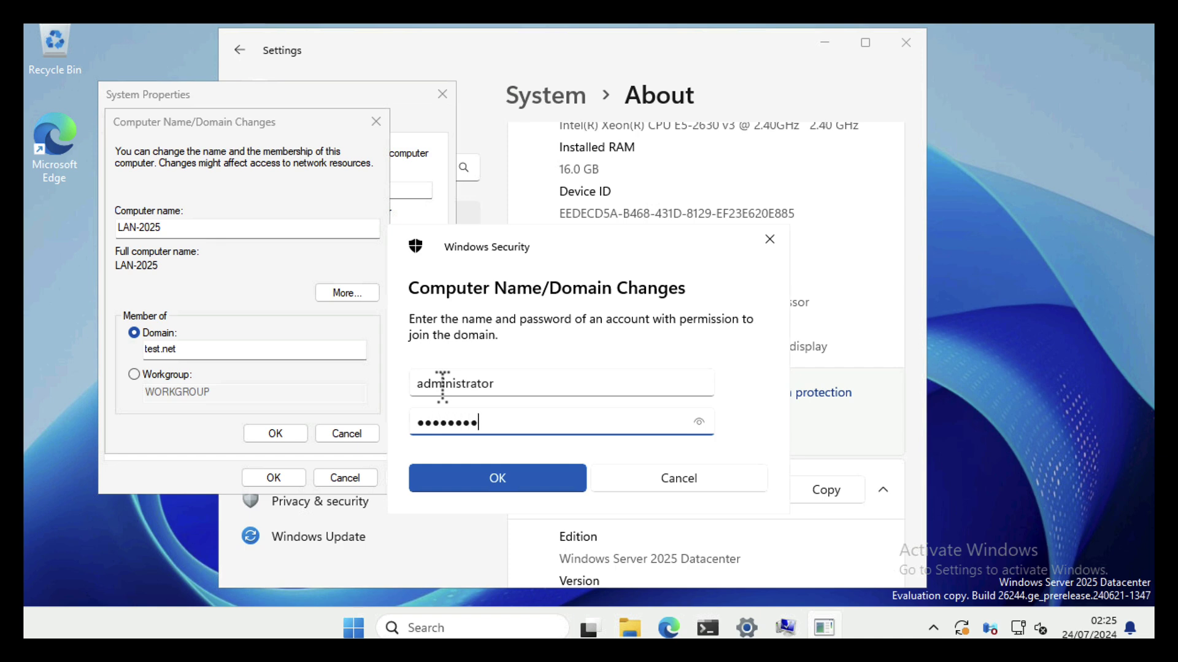
pyautogui.click(477, 480)
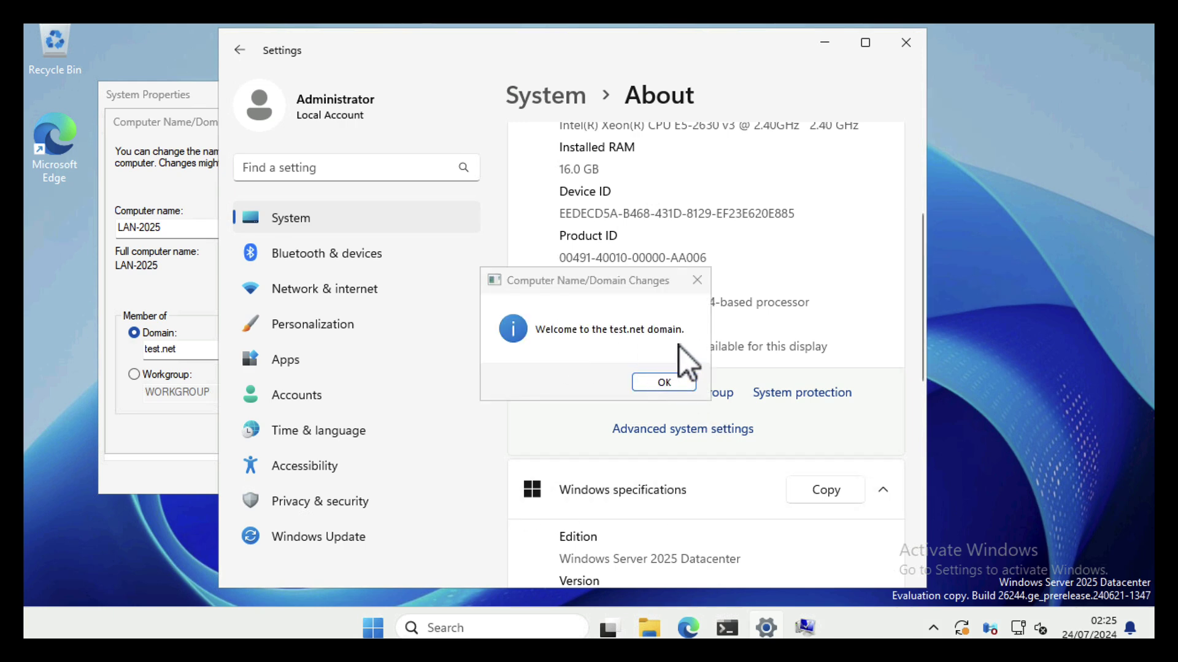
# Acknowledge the welcome and restart notices, then close System Properties
pyautogui.click(652, 382)
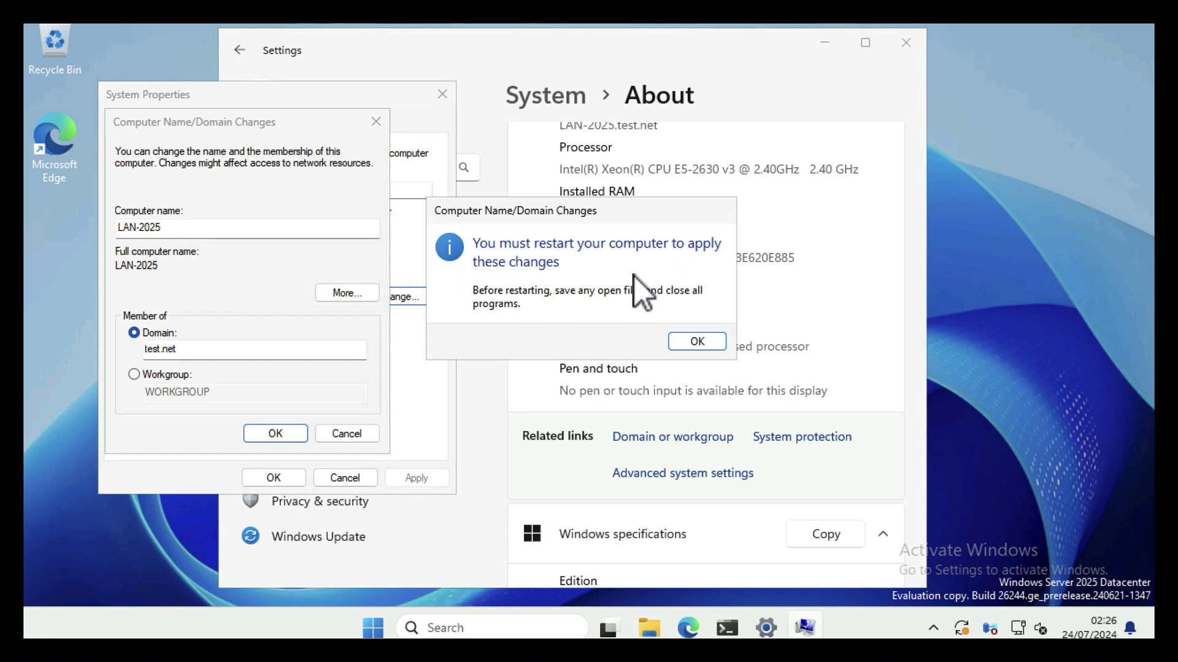
pyautogui.click(697, 341)
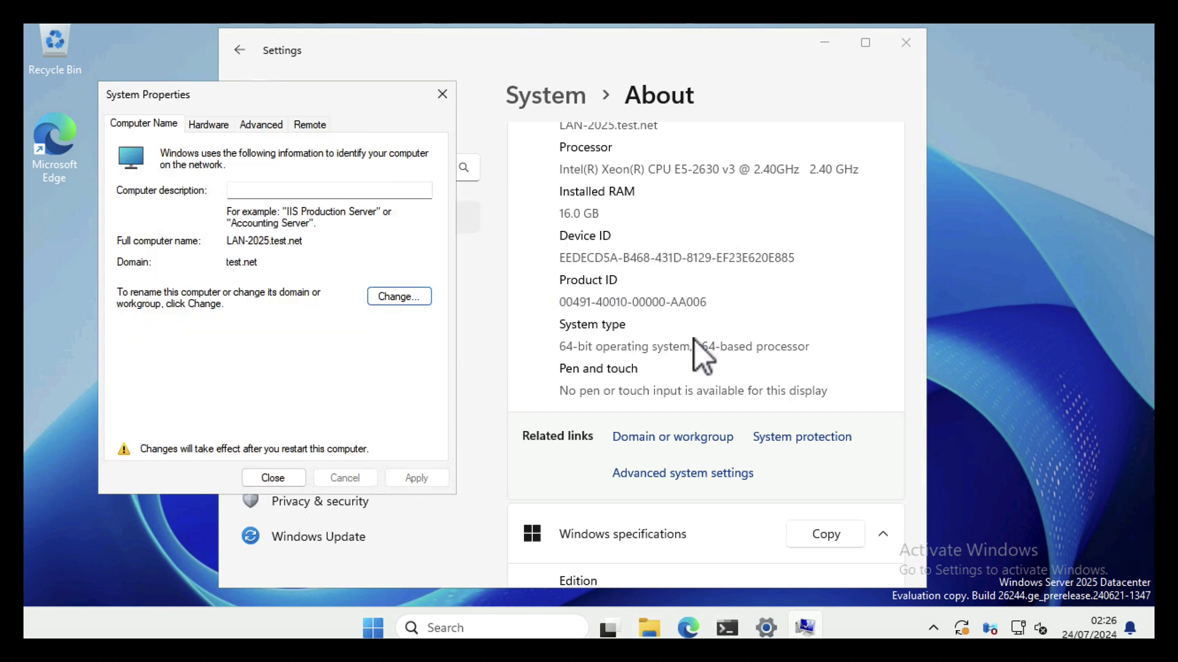
pyautogui.click(278, 474)
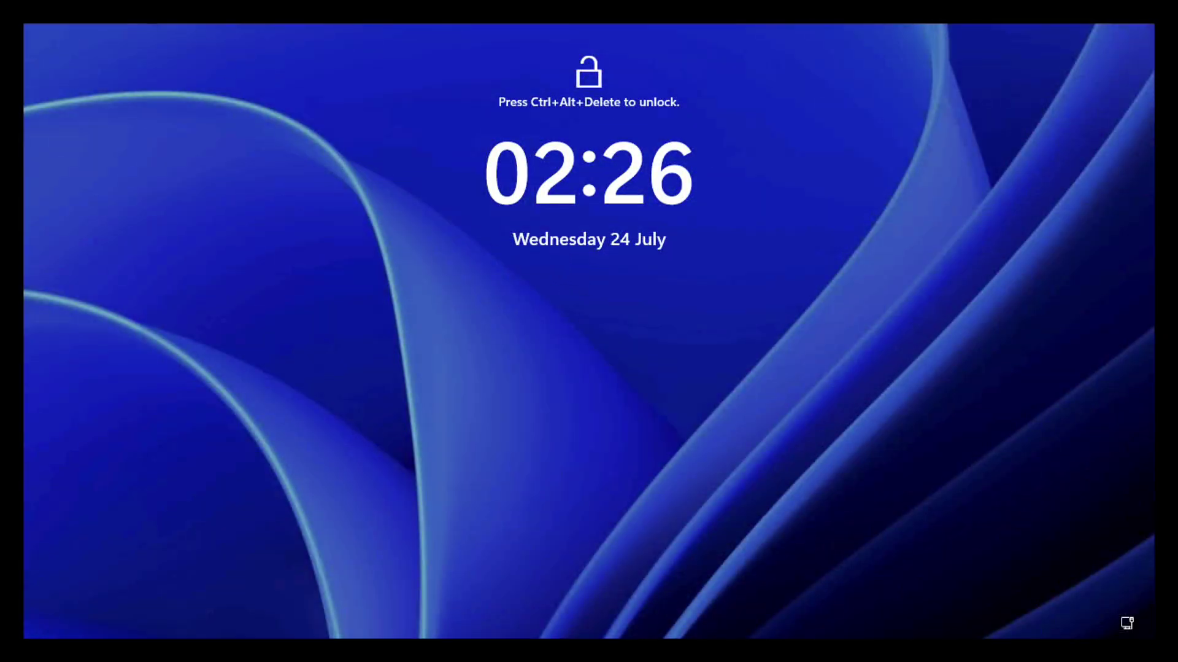
# Press Ctrl+Alt+Delete at the lock screen to reach the sign-in prompt
pyautogui.hotkey('ctrl', 'alt', 'Delete')
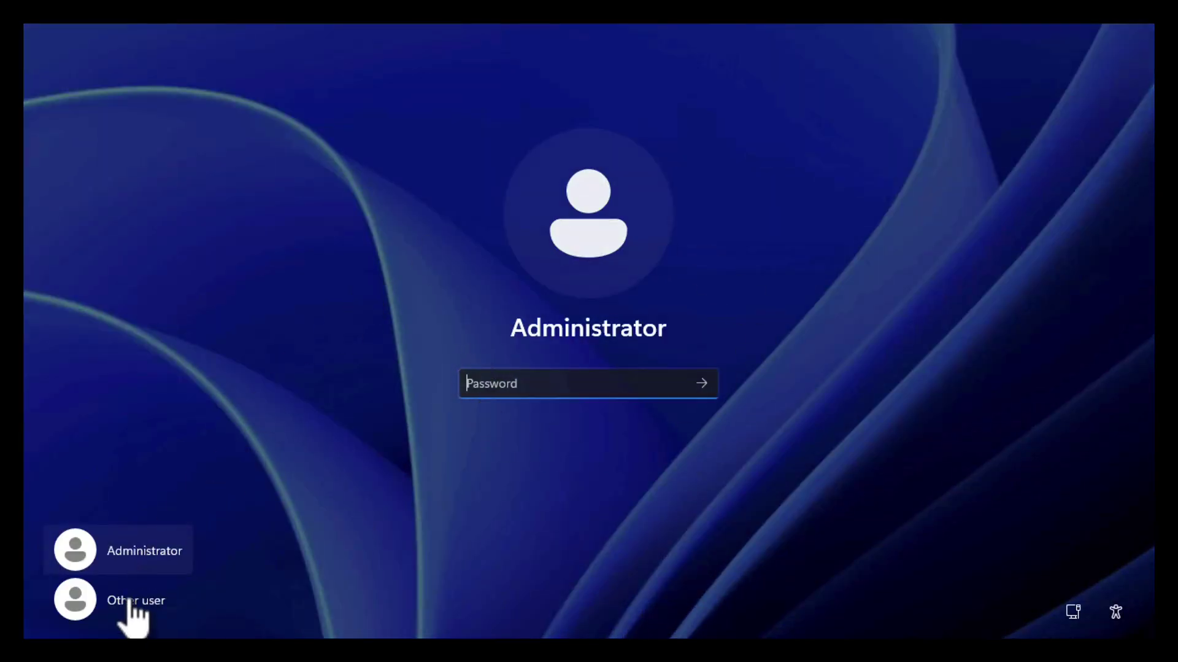
# Sign in via Other user as TEST\Administrator with the domain password
pyautogui.click(86, 620)
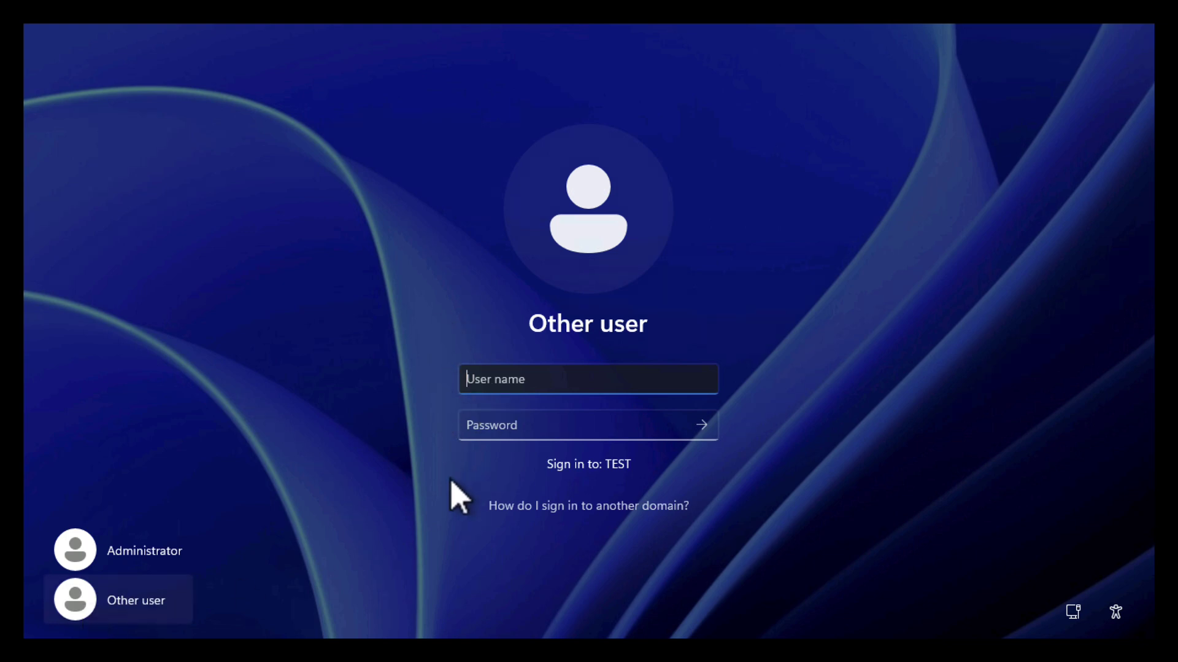
pyautogui.write('TEST\\')
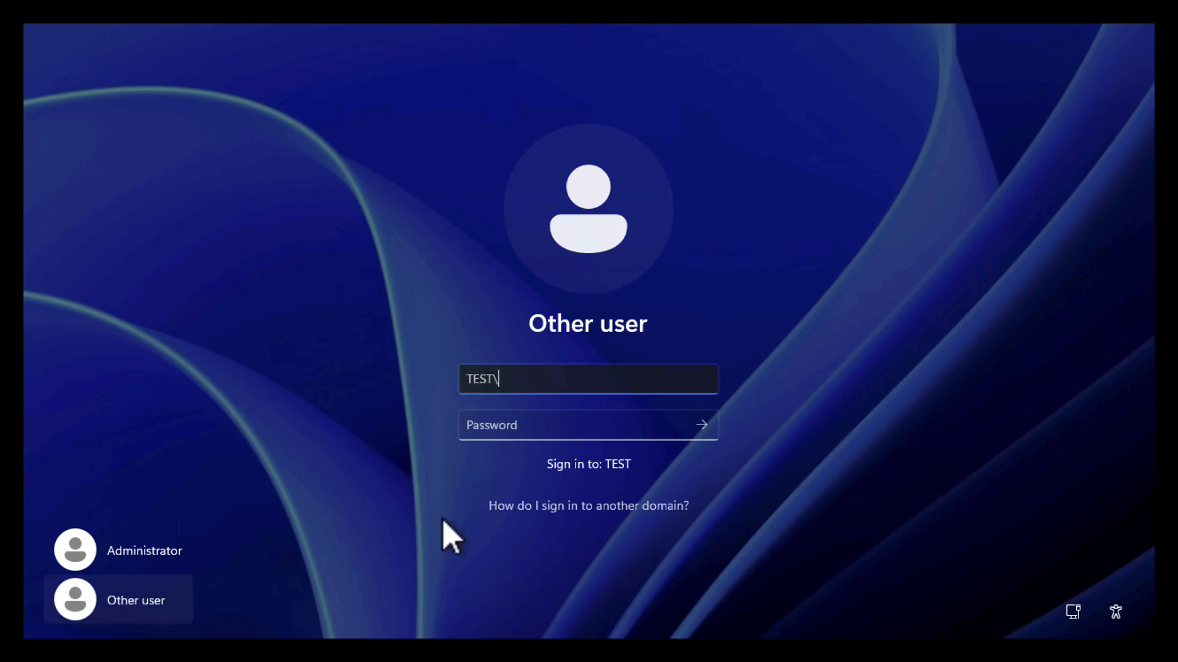
pyautogui.write('Administrator')
pyautogui.press('Tab')
pyautogui.write('•••••••')
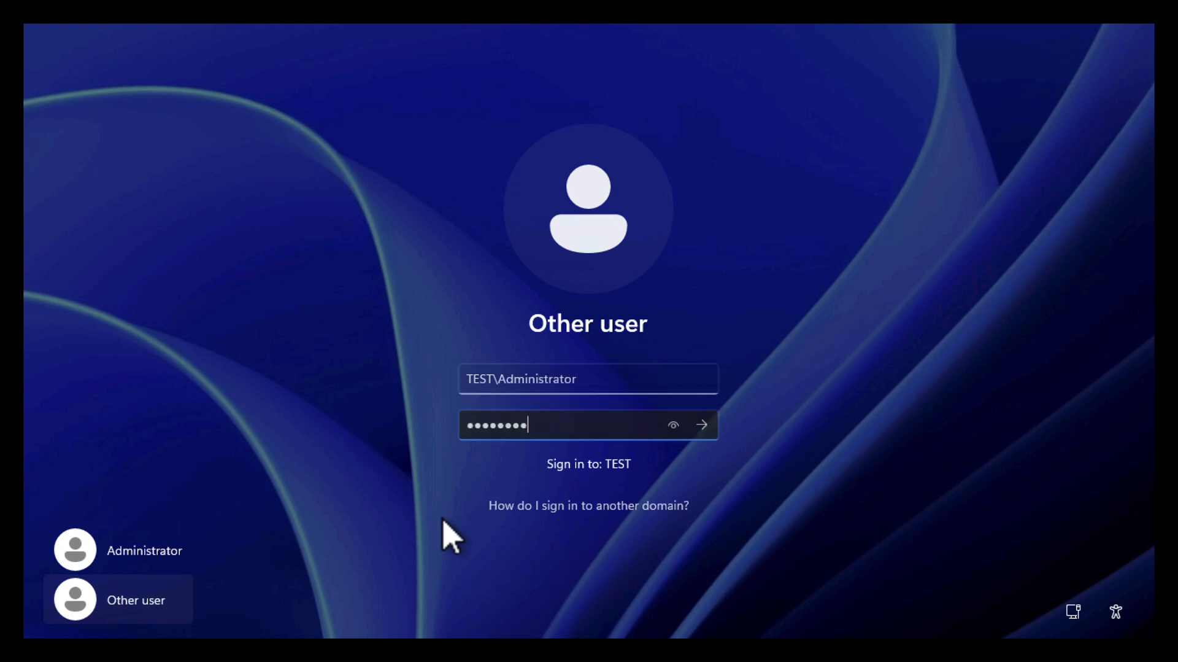
pyautogui.press('Return')
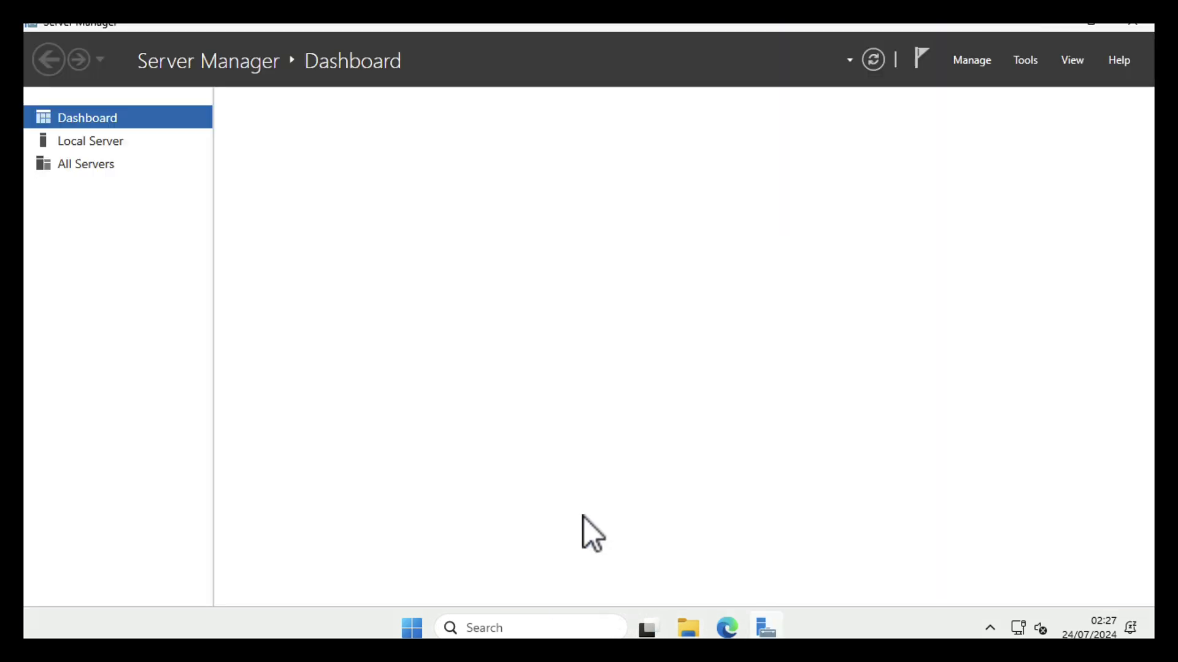
# Clear Server Manager off the screen with Win+D to show the desktop
pyautogui.press('super+d')
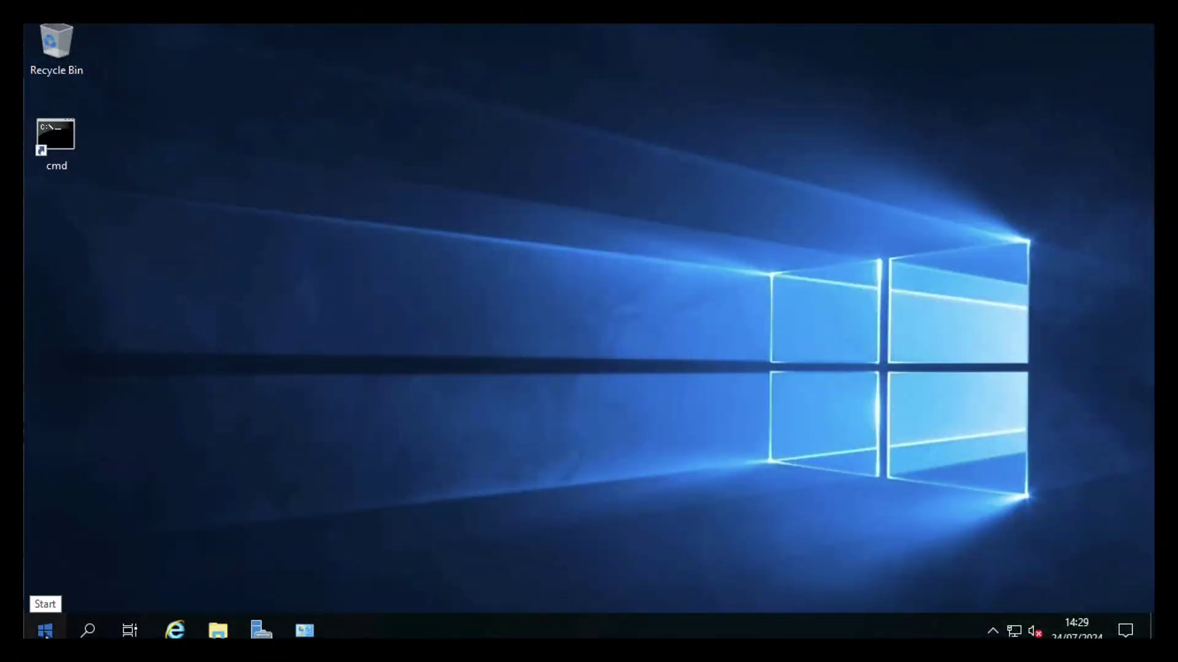
# Open Active Directory Users and Computers from Windows Administrative Tools
pyautogui.click(45, 630)
pyautogui.click(350, 286)
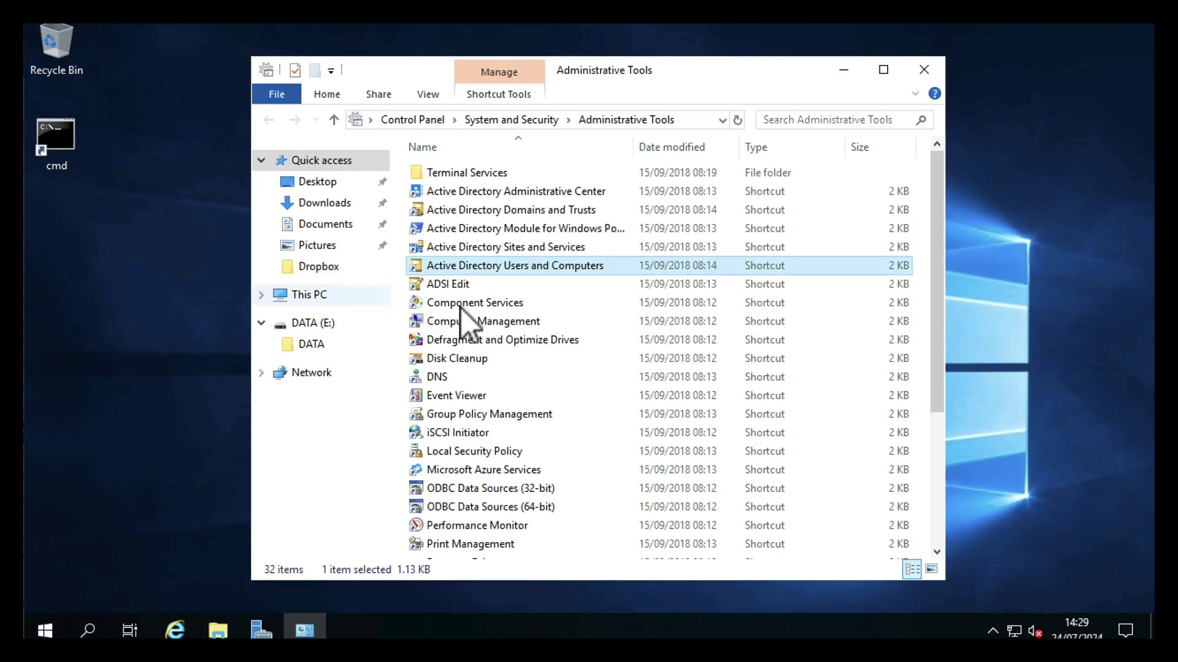
pyautogui.doubleClick(485, 268)
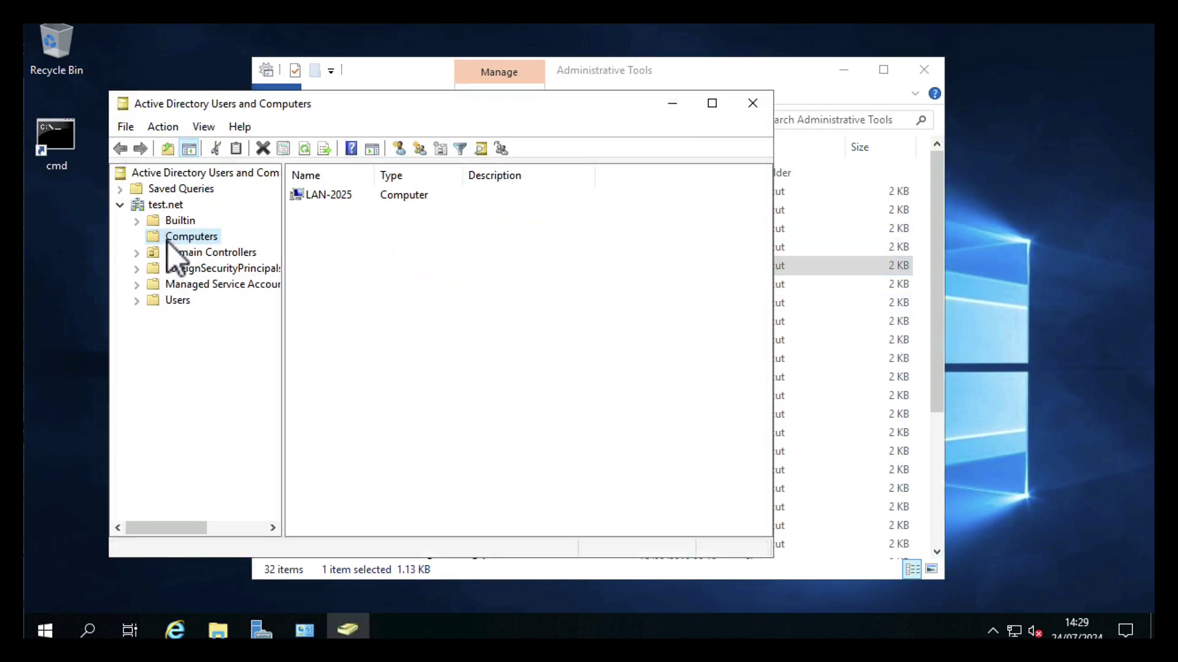
# Check LAN-2025's properties, confirming Windows Server 2025 Datacenter 10.0 (26244), then close them
pyautogui.click(317, 197)
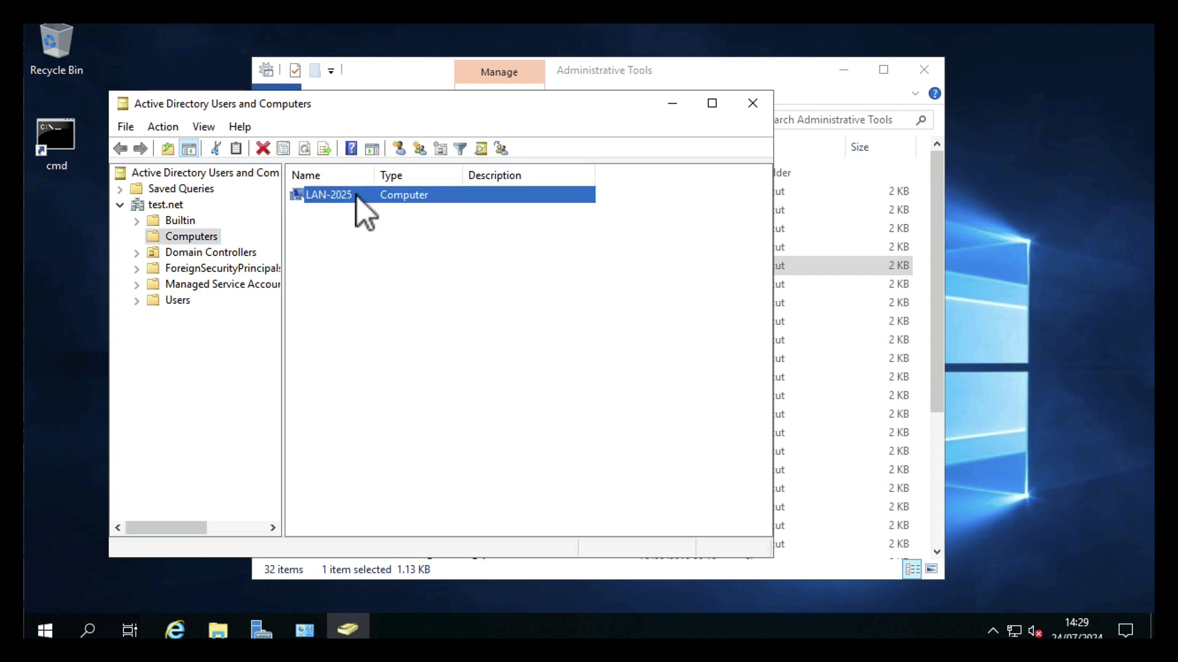
pyautogui.rightClick(374, 195)
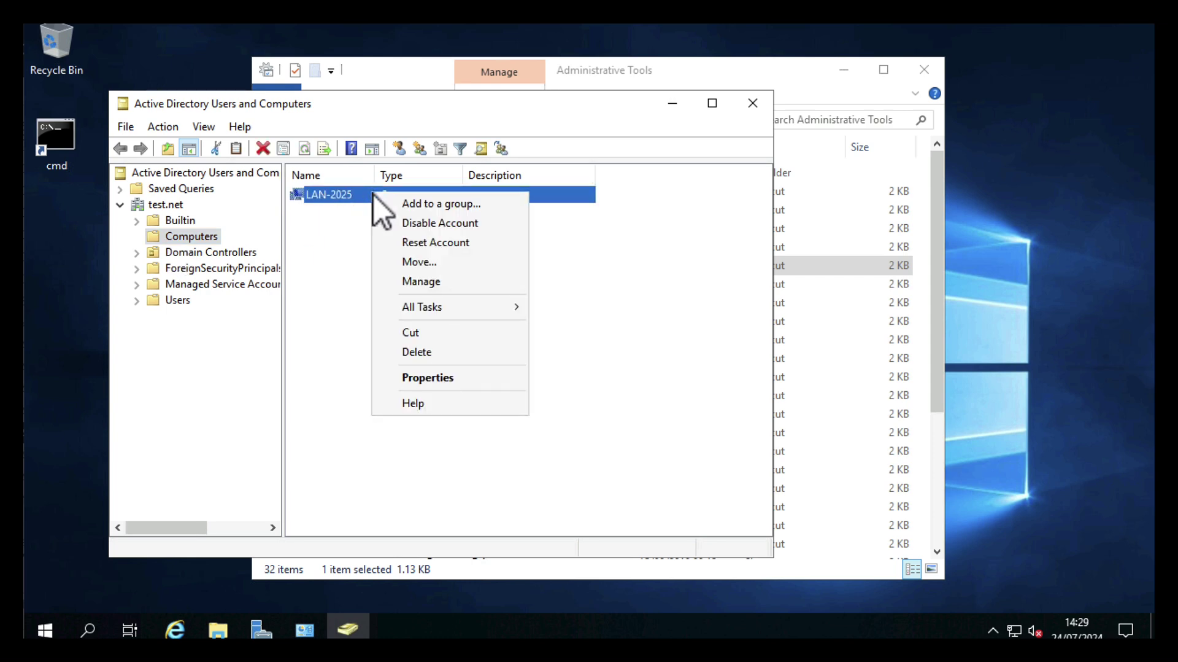
pyautogui.click(411, 378)
pyautogui.click(327, 145)
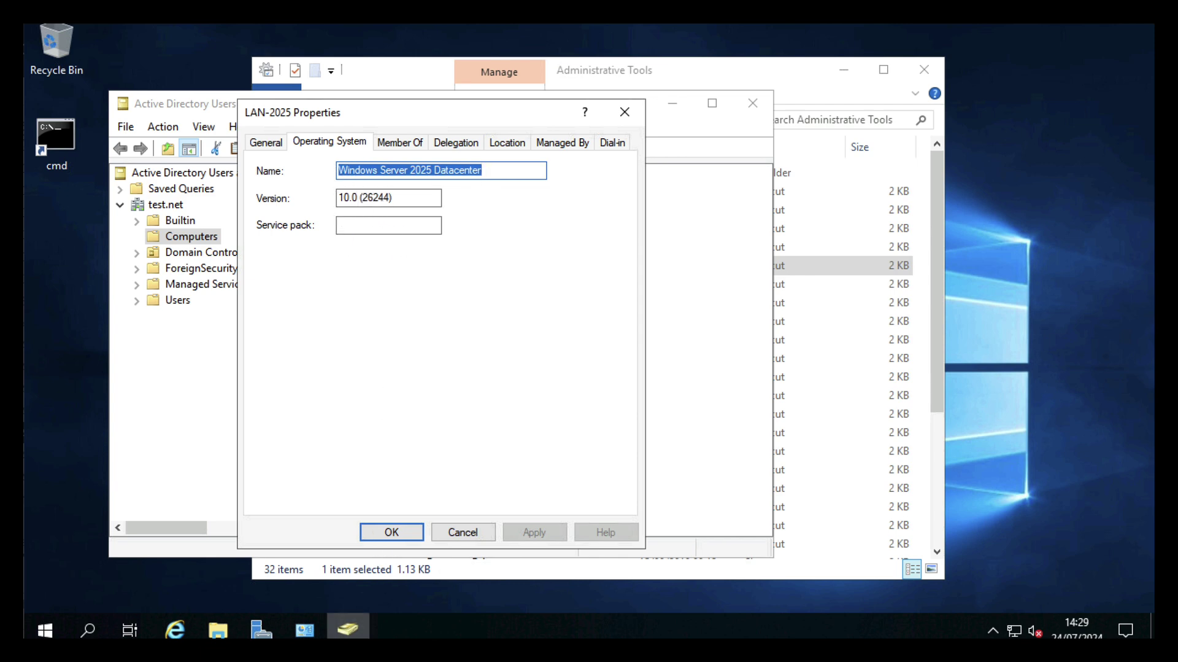
pyautogui.click(391, 532)
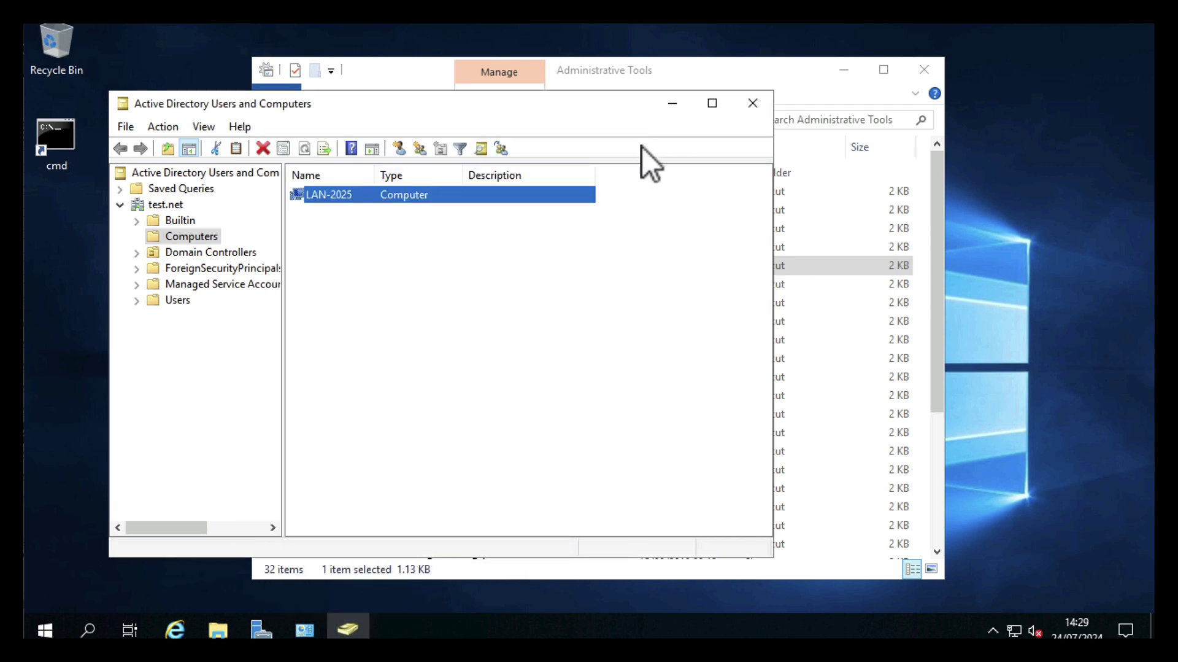
# Close Active Directory tools and launch Windows PowerShell as administrator
pyautogui.click(760, 110)
pyautogui.click(924, 76)
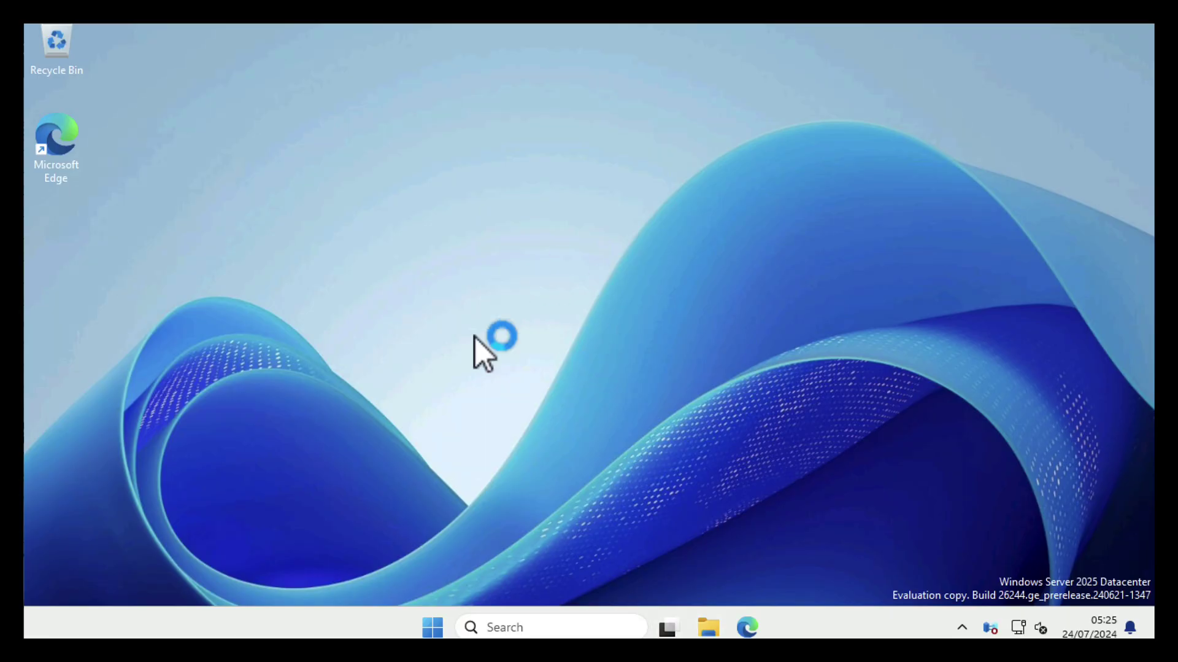
pyautogui.click(432, 627)
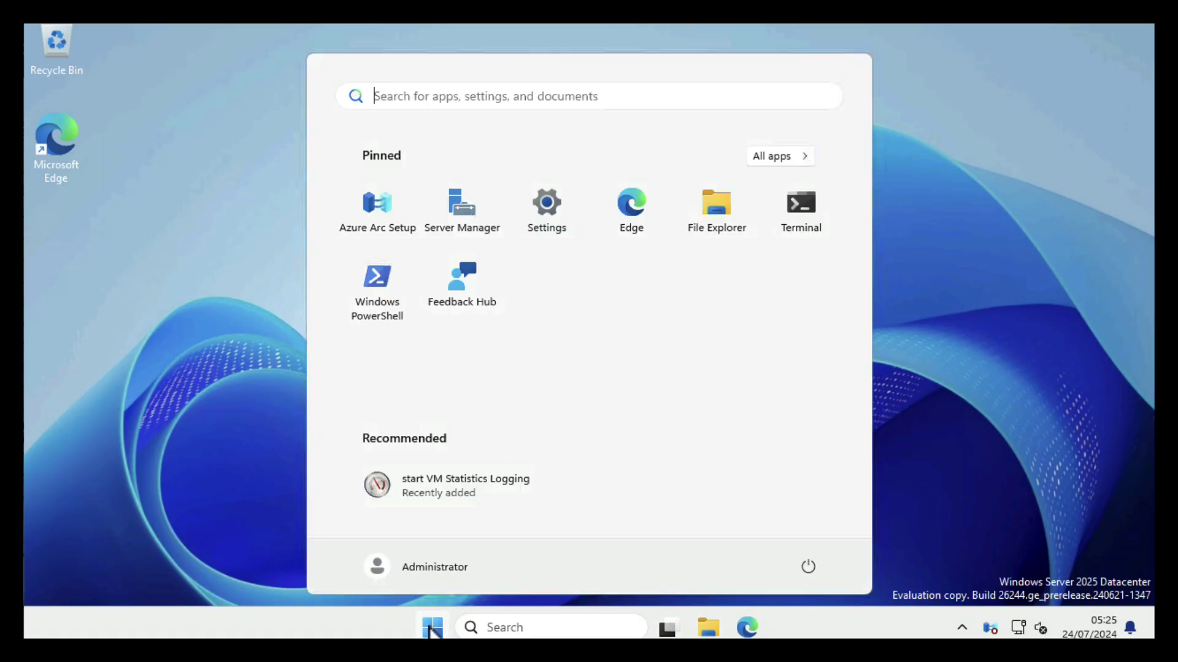
pyautogui.rightClick(370, 294)
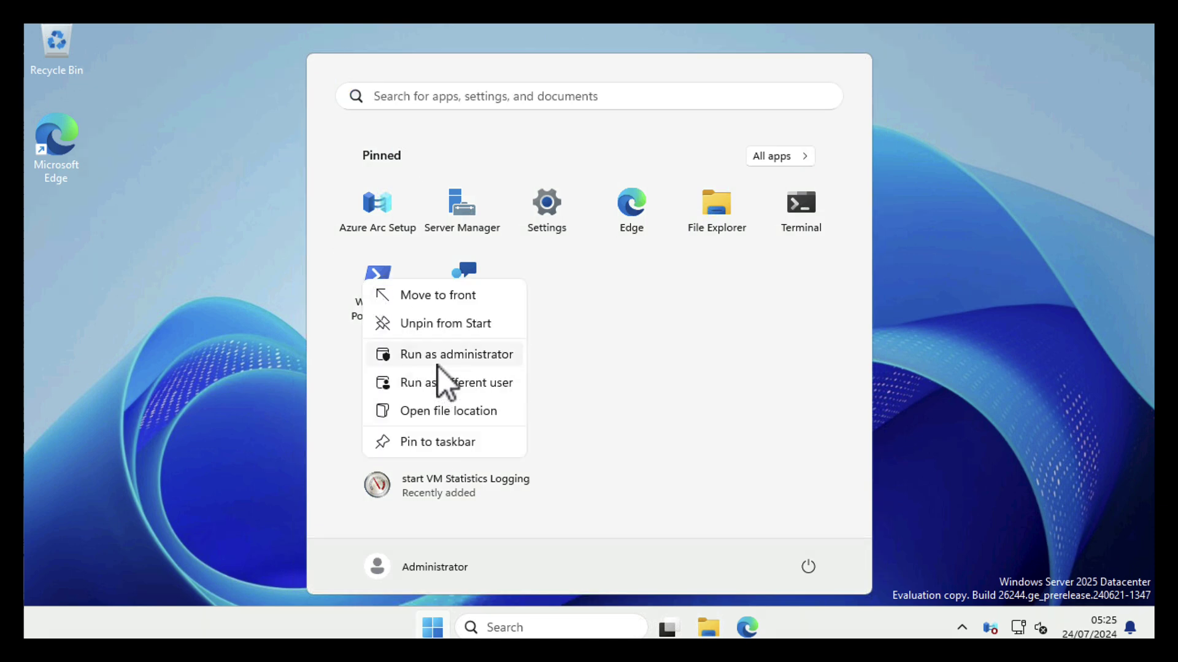
pyautogui.click(438, 363)
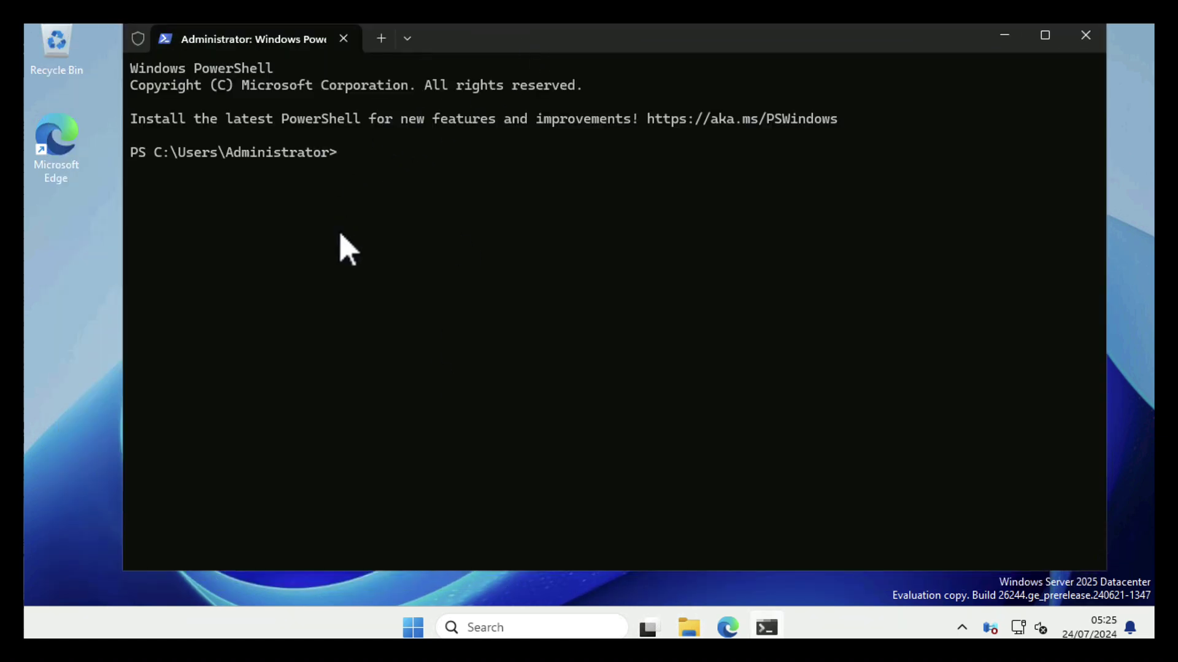
# Ping test.net, reverse-lookup 192.168.110.10 to LAN-2019.test.net, then clear the console
pyautogui.write('ping test.net')
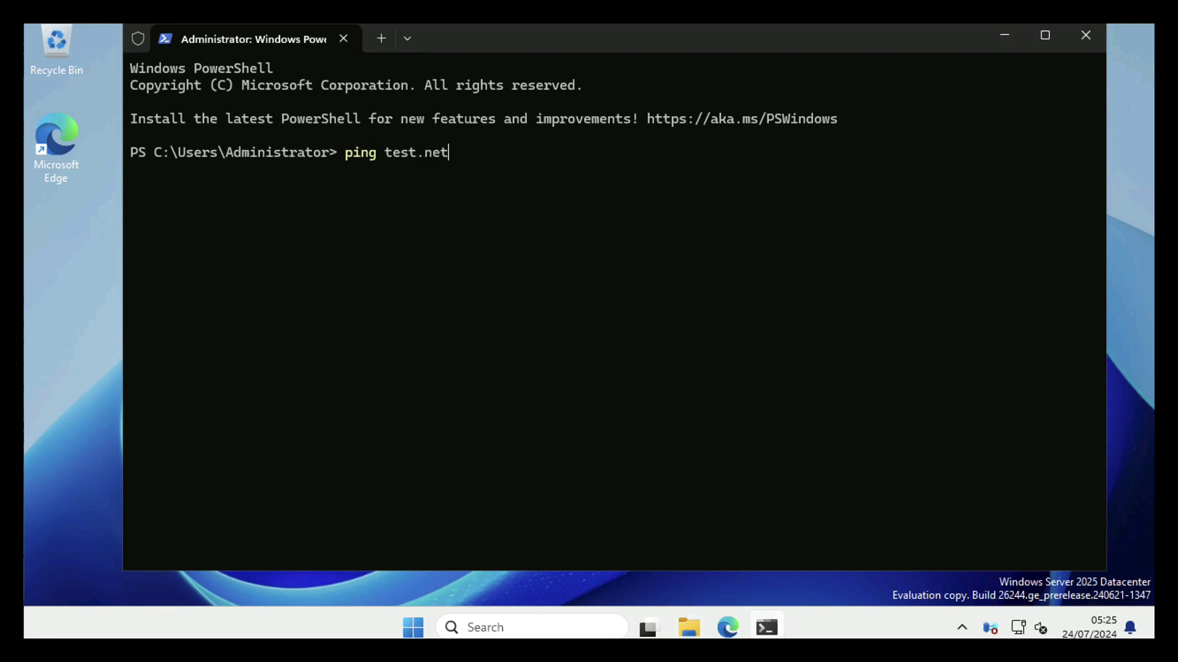
pyautogui.press('Return')
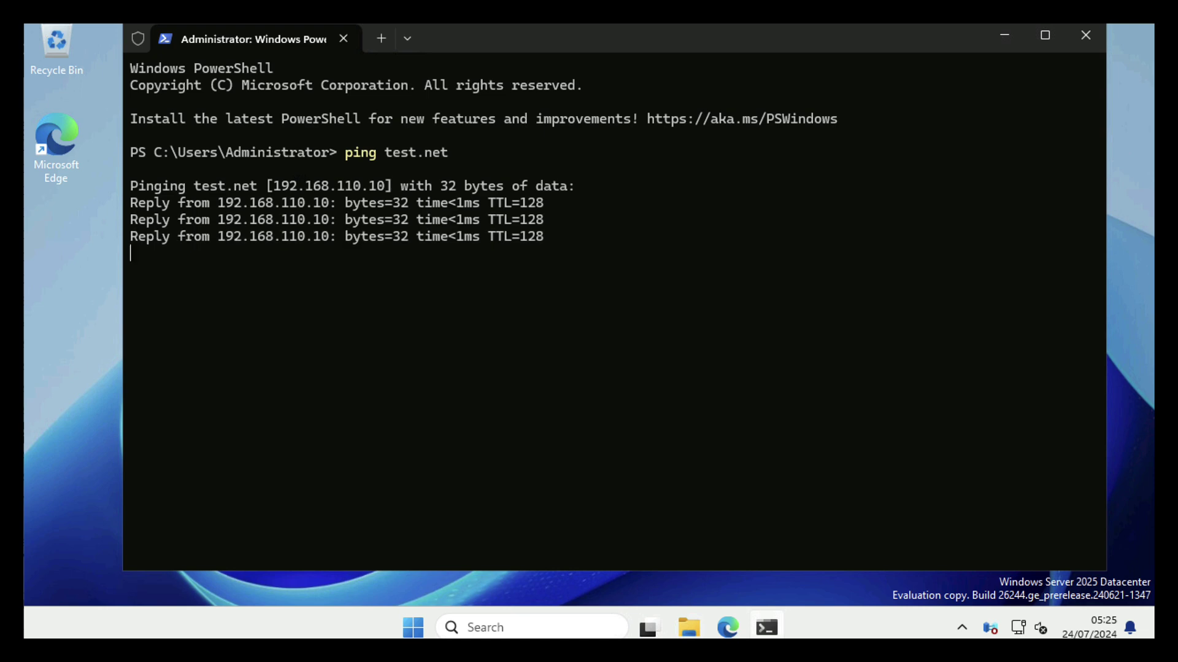
pyautogui.write('nslookup 192.168.110.10')
pyautogui.press('Return')
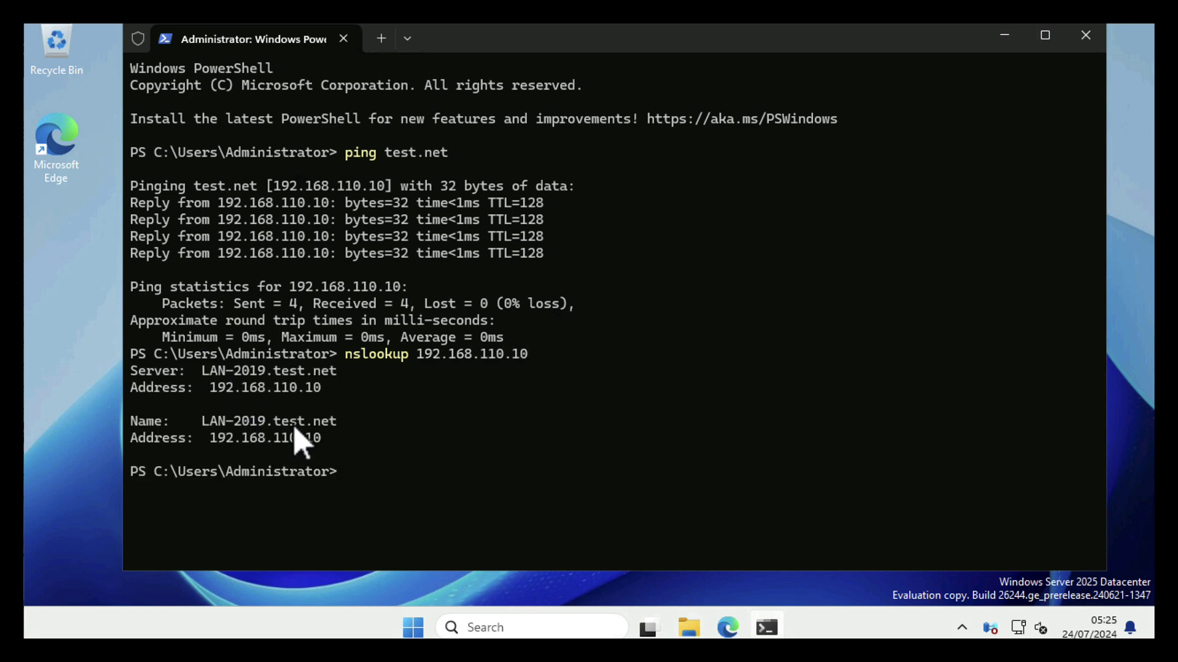
pyautogui.moveTo(336, 421); pyautogui.dragTo(202, 426)
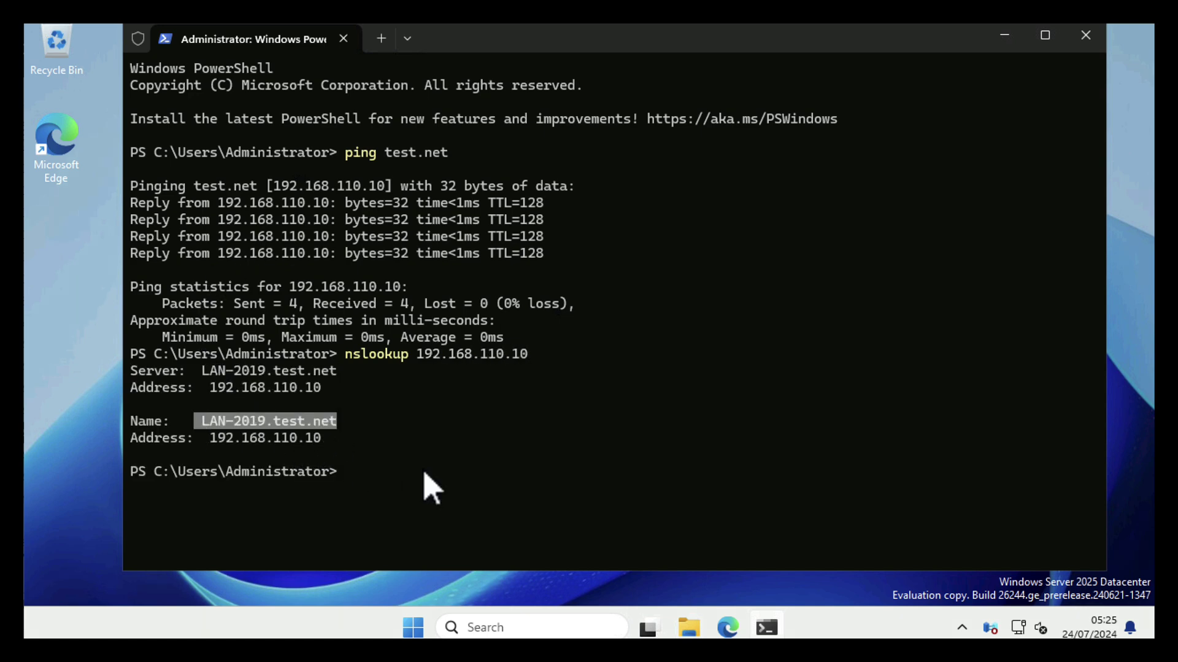
pyautogui.click(421, 485)
pyautogui.write('cls')
pyautogui.press('Return')
# Join LAN-2025 to test.net with Add-Computer using the domain Administrator credentials, then enter Restart-Computer
pyautogui.write('Add-Compu')
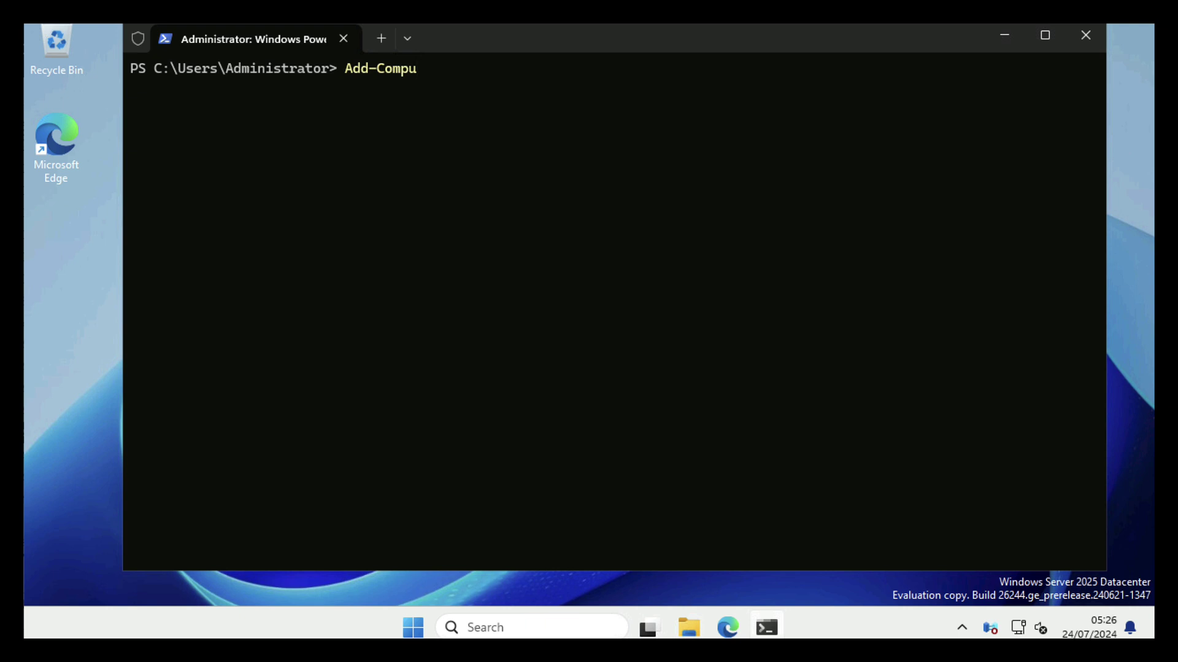
pyautogui.write('ter -domainName')
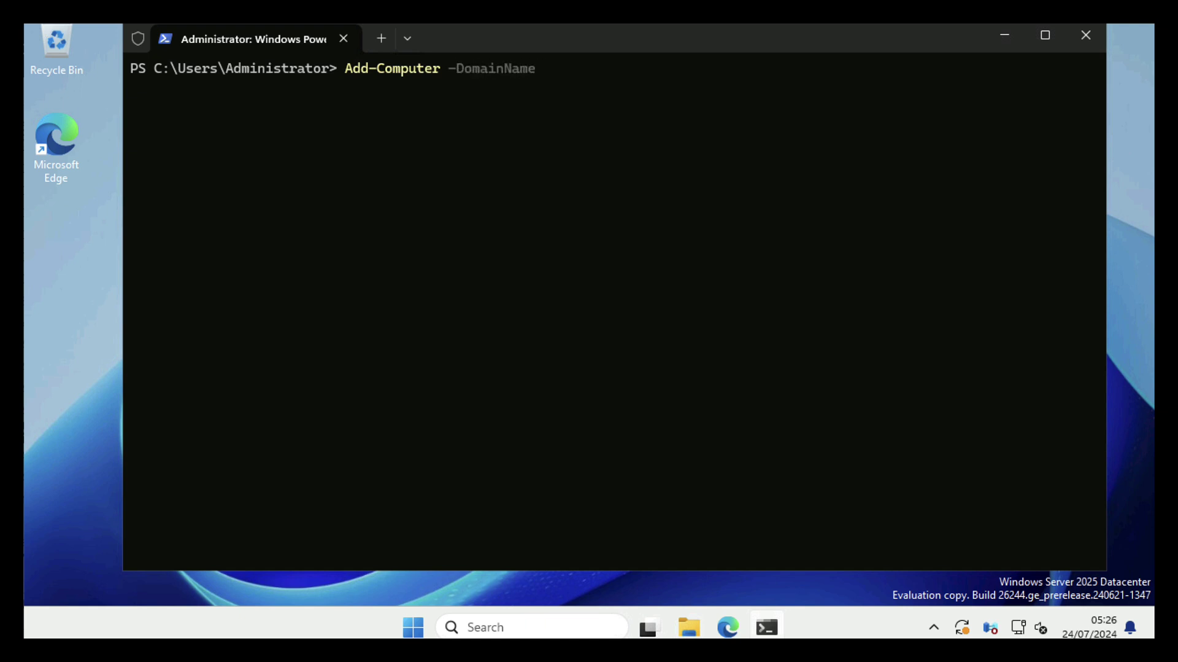
pyautogui.write(' test.net')
pyautogui.press('Return')
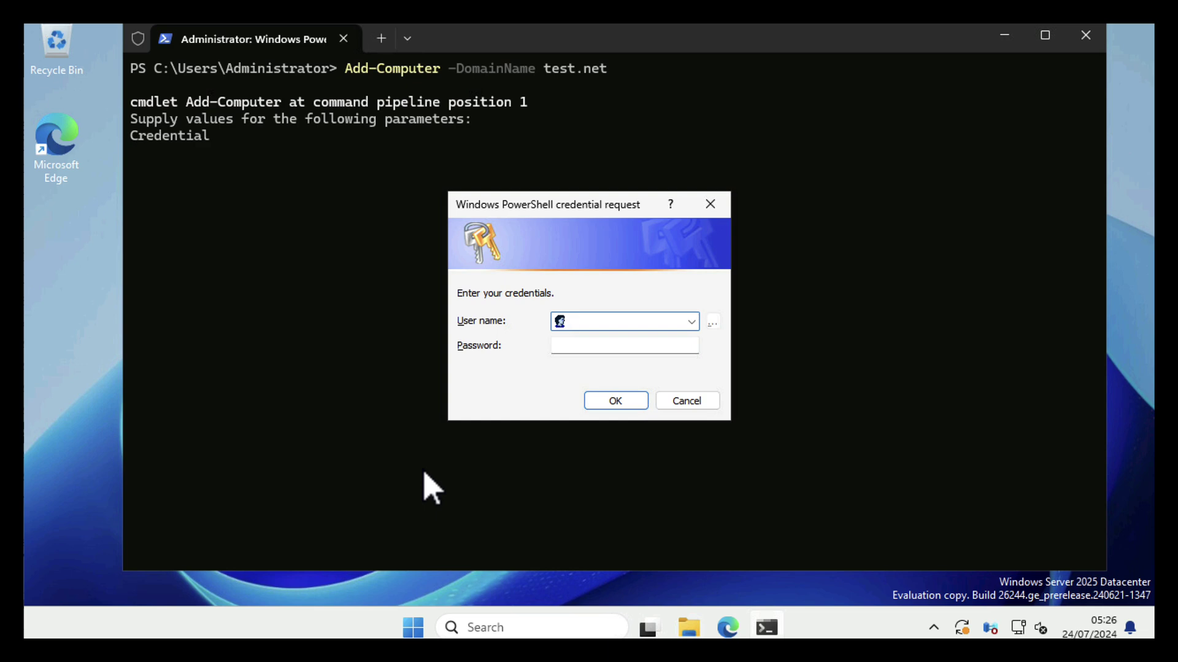
pyautogui.write('Administrator')
pyautogui.press('Tab')
pyautogui.write('••••••••')
pyautogui.press('Return')
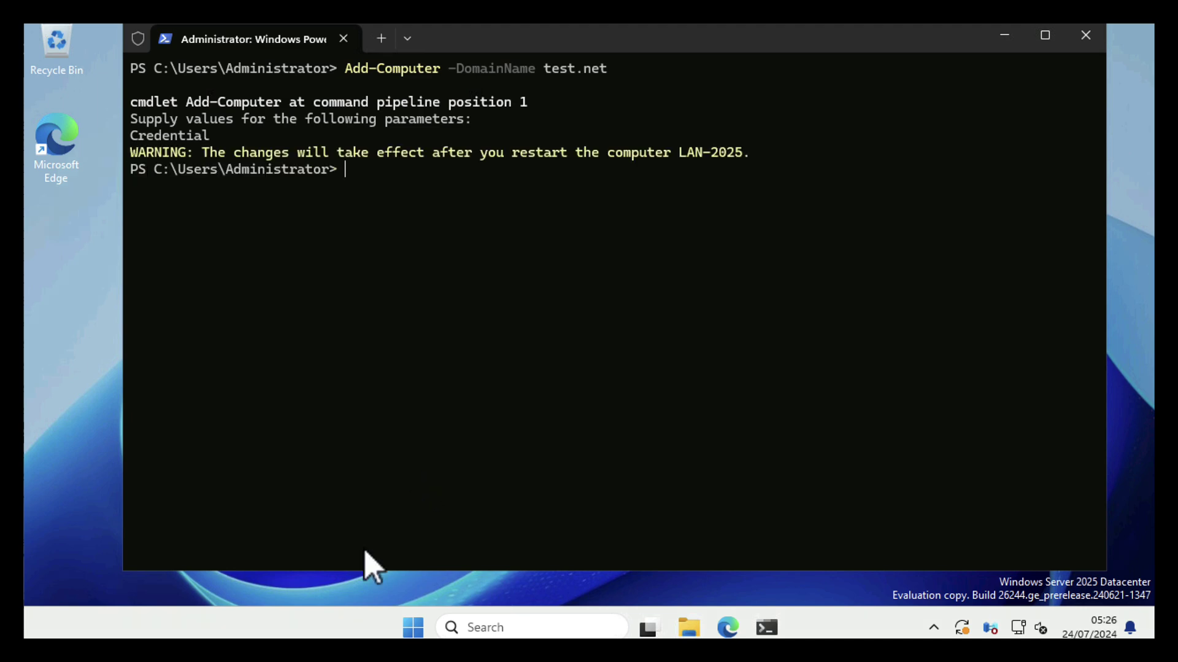
pyautogui.write('Restart')
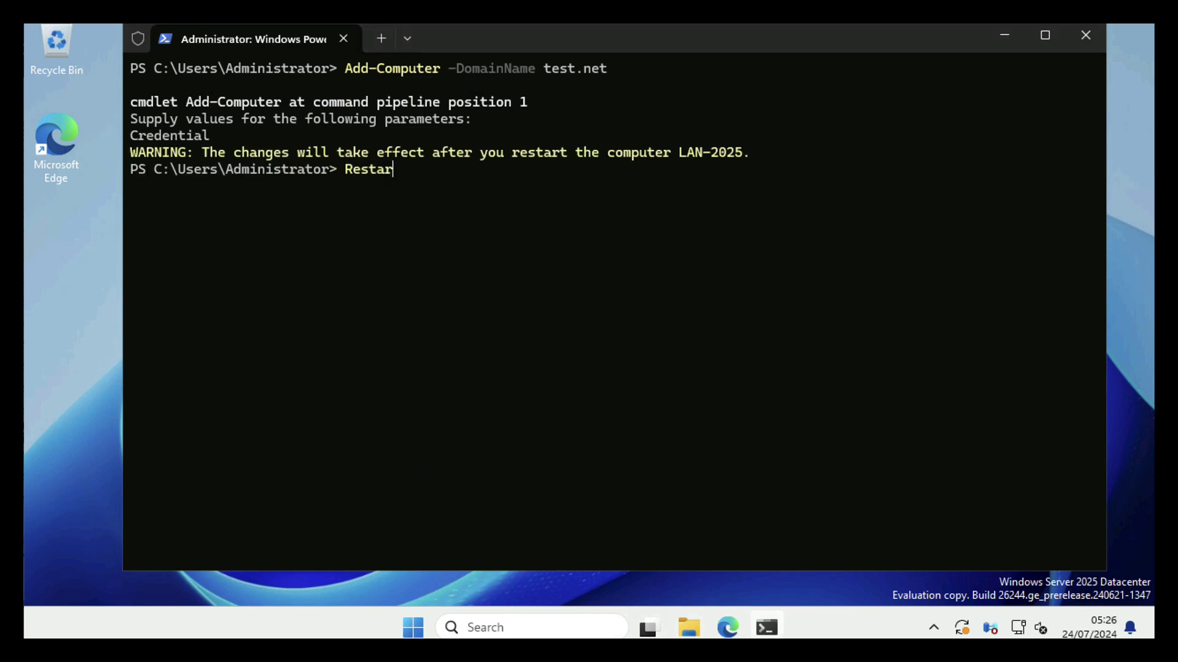
pyautogui.write('-Computer')
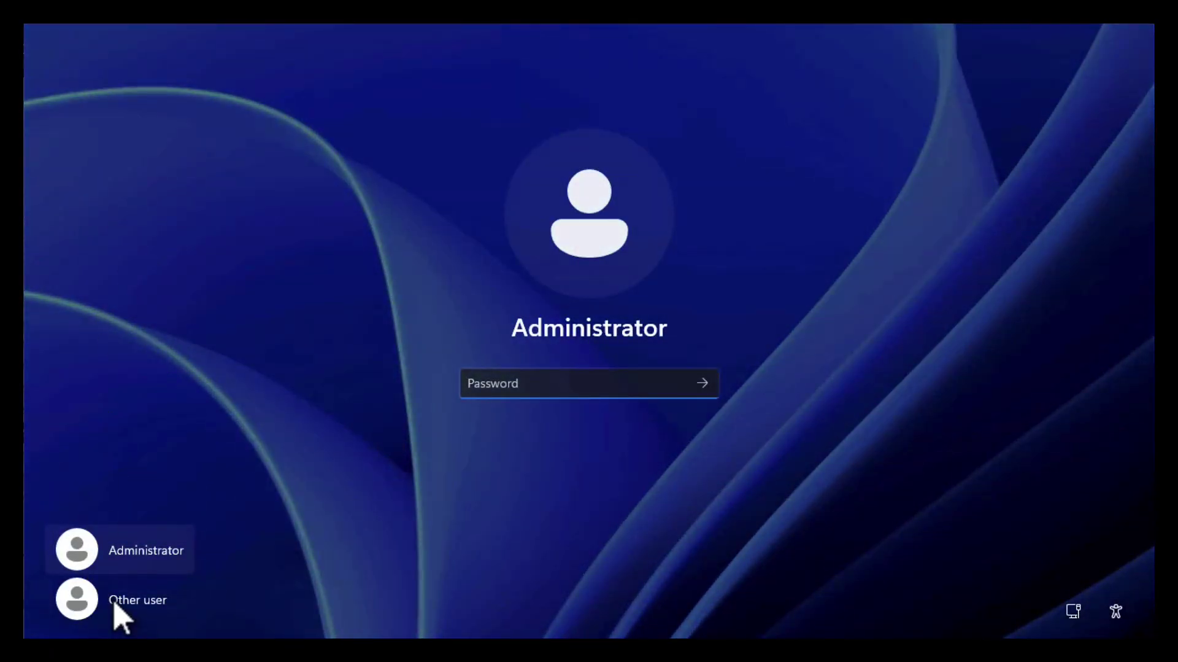
# Sign in under Other user as TEST\Administrator with the domain account's password
pyautogui.click(129, 617)
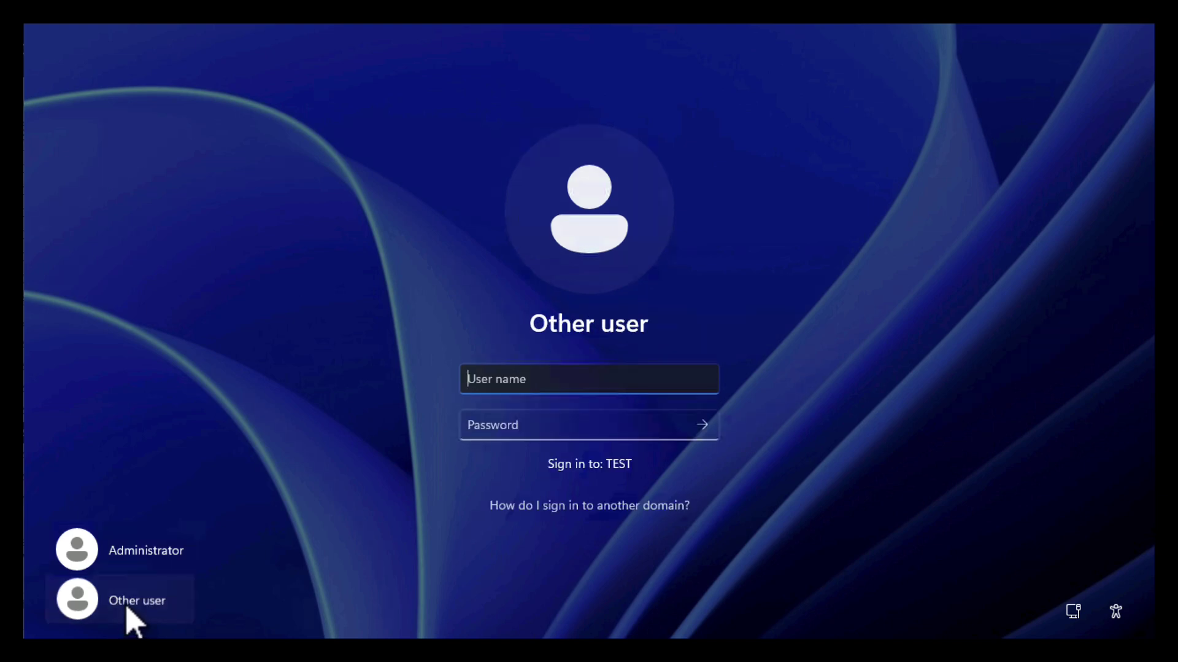
pyautogui.write('TEST\\')
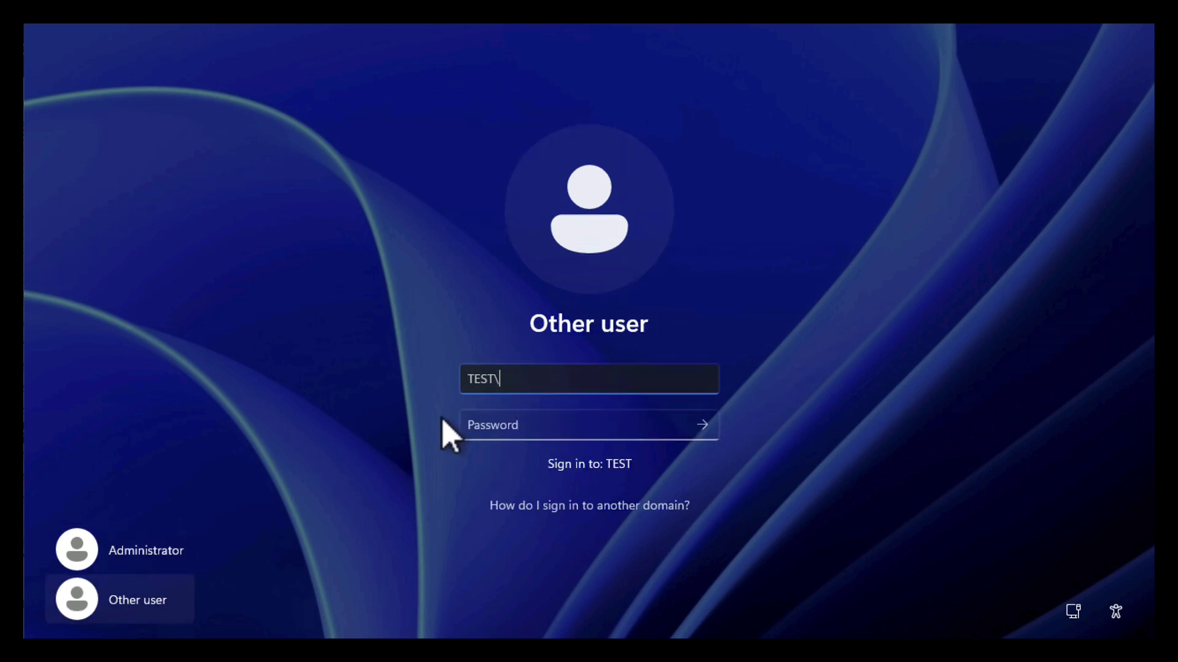
pyautogui.write('Administrator')
pyautogui.press('Tab')
pyautogui.write('P@ssw0rd')
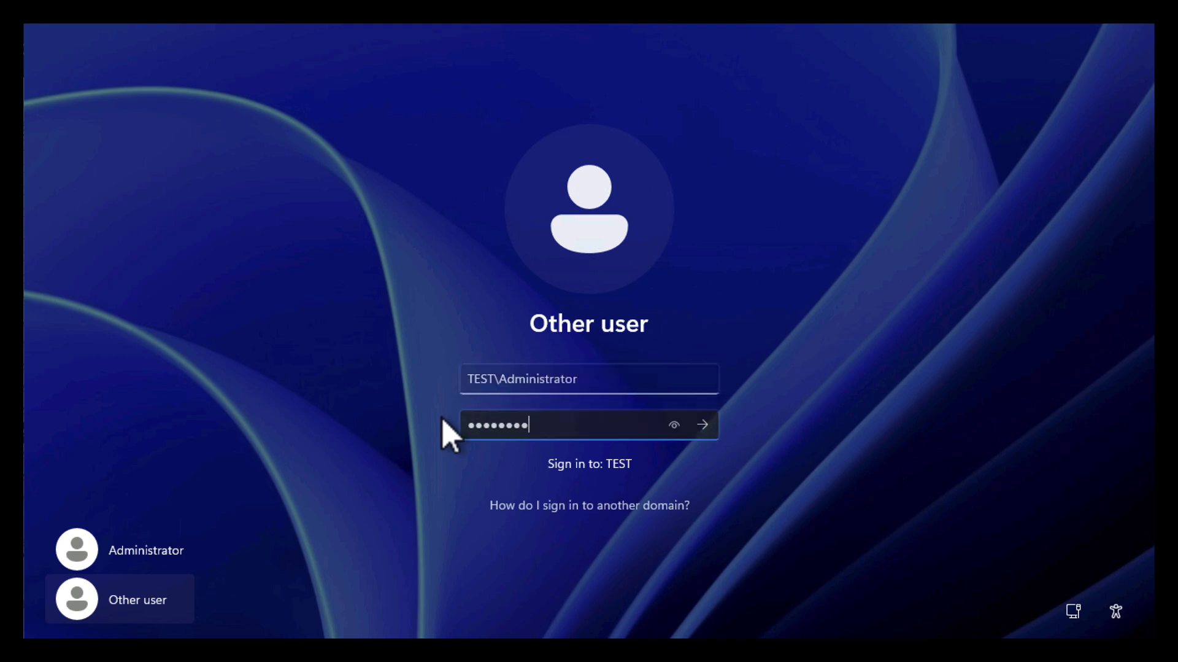
pyautogui.press('Return')
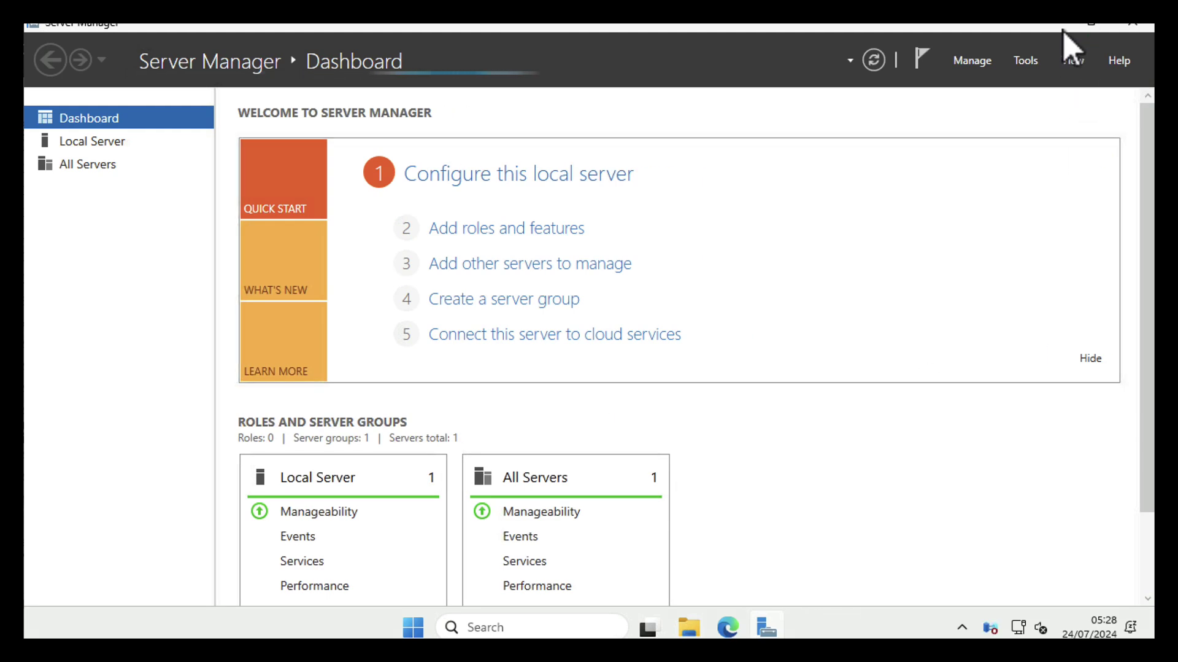
# Minimize Server Manager and launch Active Directory Users and Computers from Administrative Tools
pyautogui.click(1052, 27)
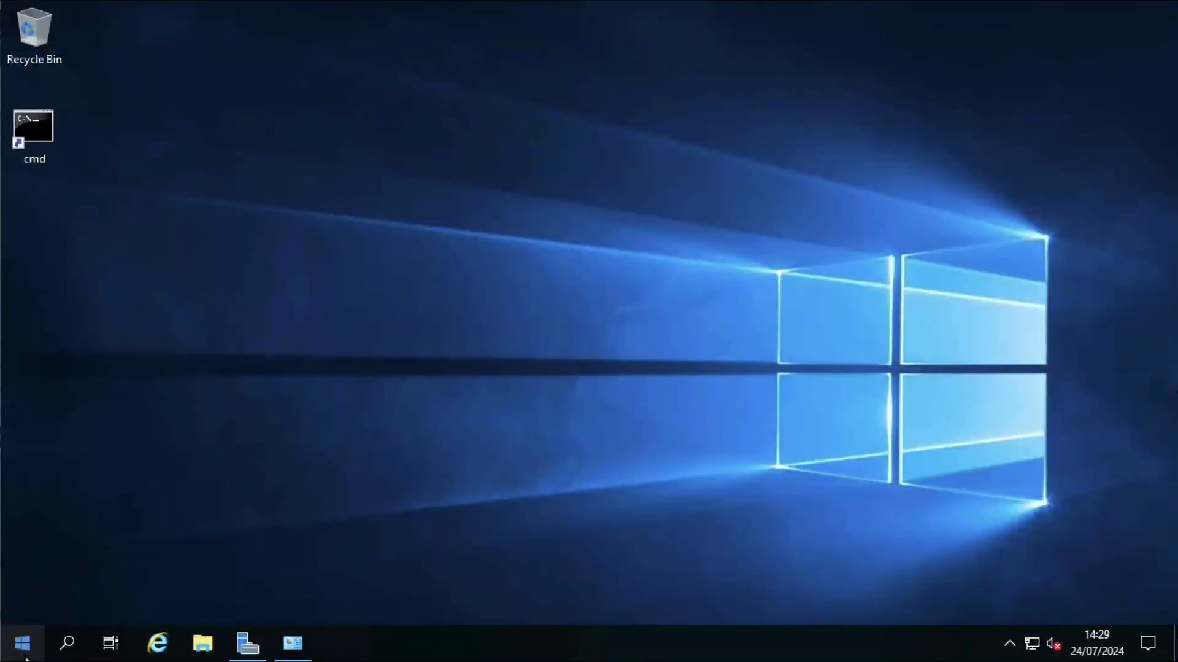
pyautogui.click(21, 643)
pyautogui.click(341, 294)
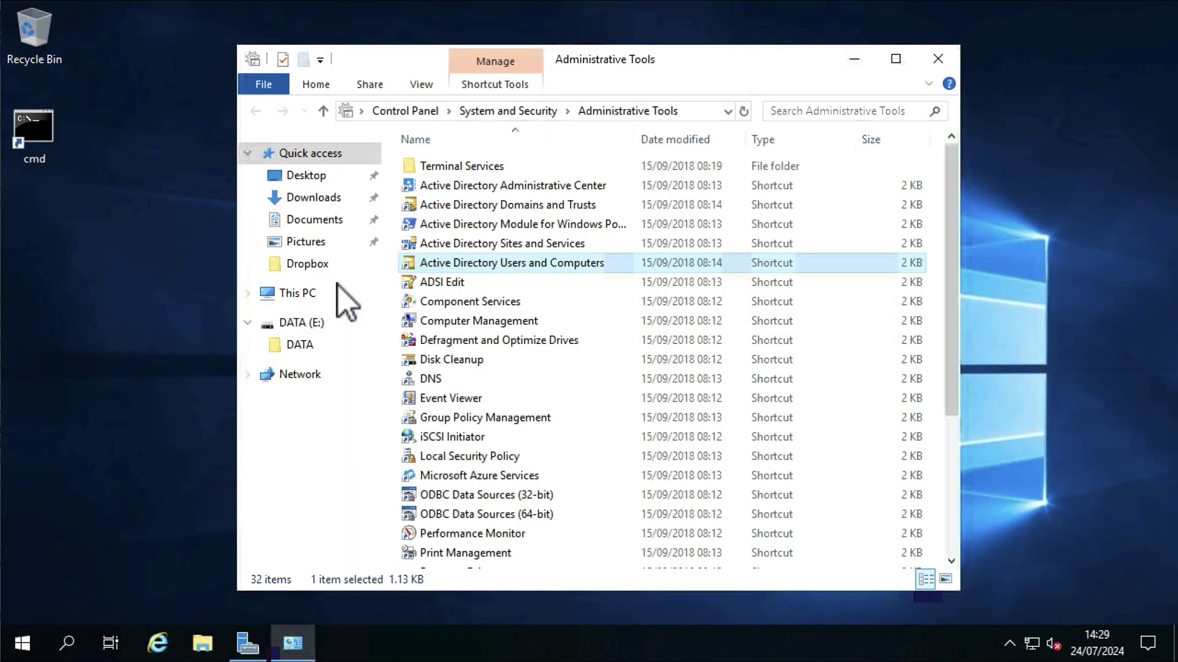
pyautogui.doubleClick(479, 263)
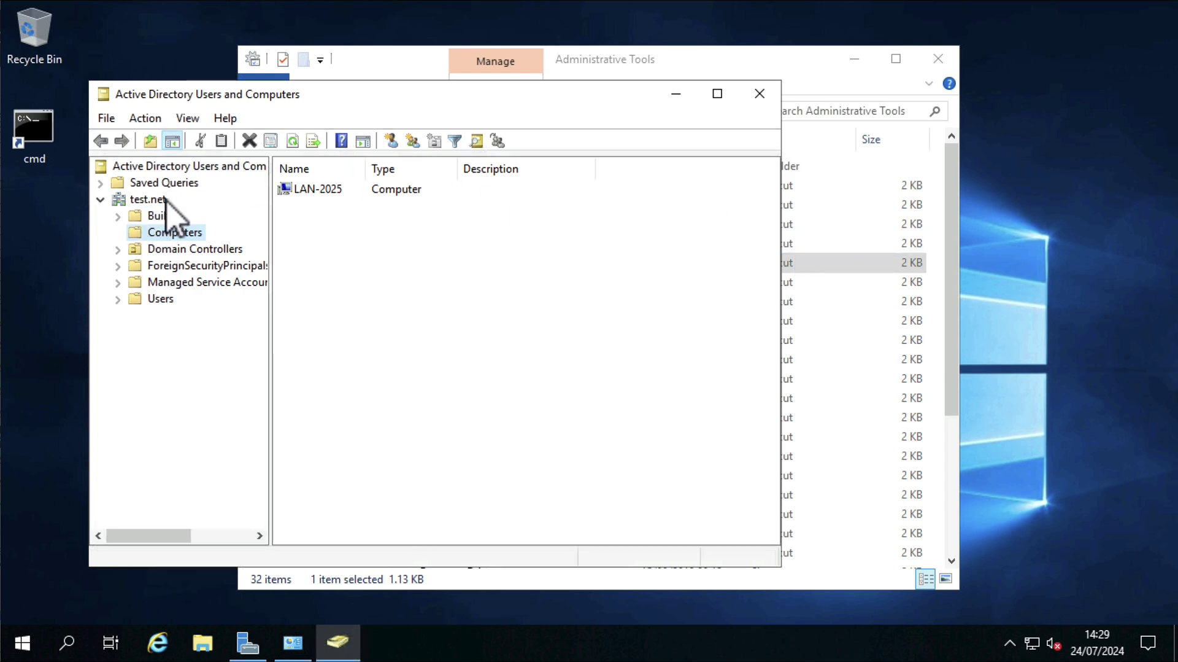
# Check the Operating System tab of LAN-2025's properties, then close the console and folder
pyautogui.click(305, 191)
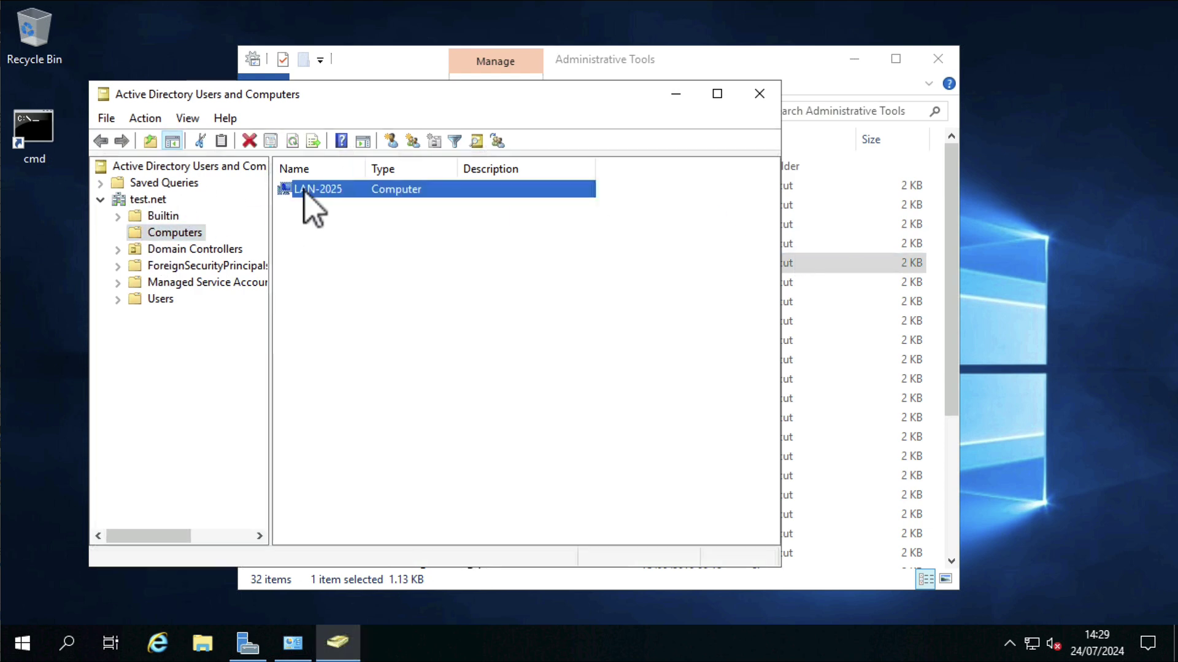
pyautogui.rightClick(363, 189)
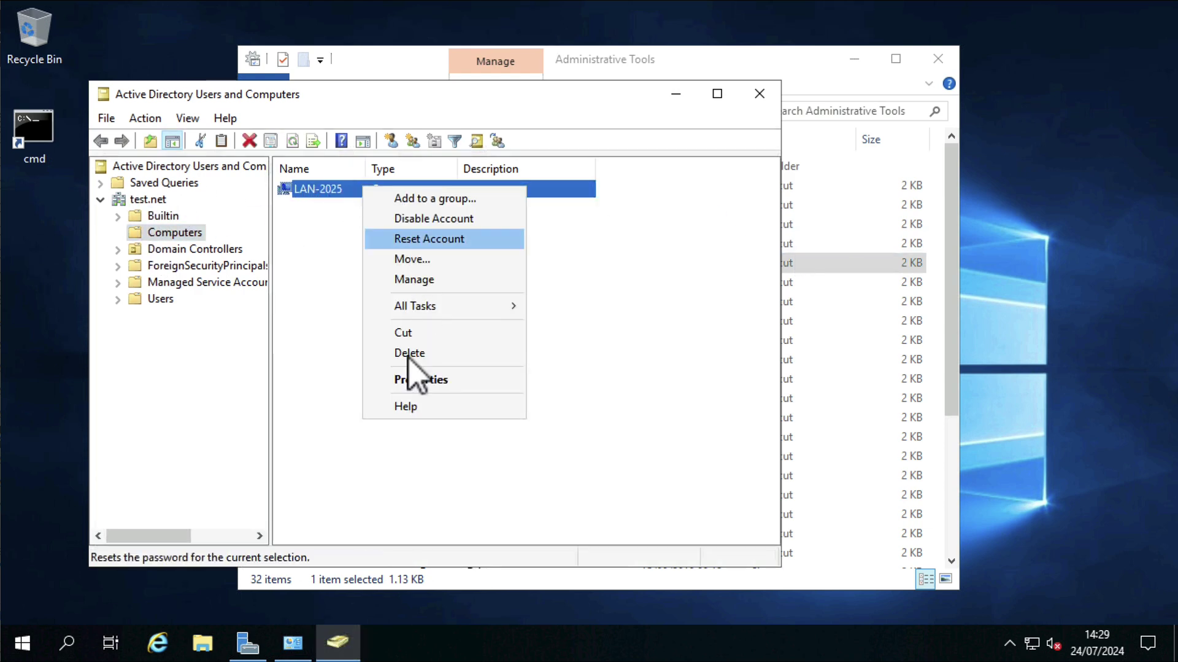
pyautogui.click(402, 383)
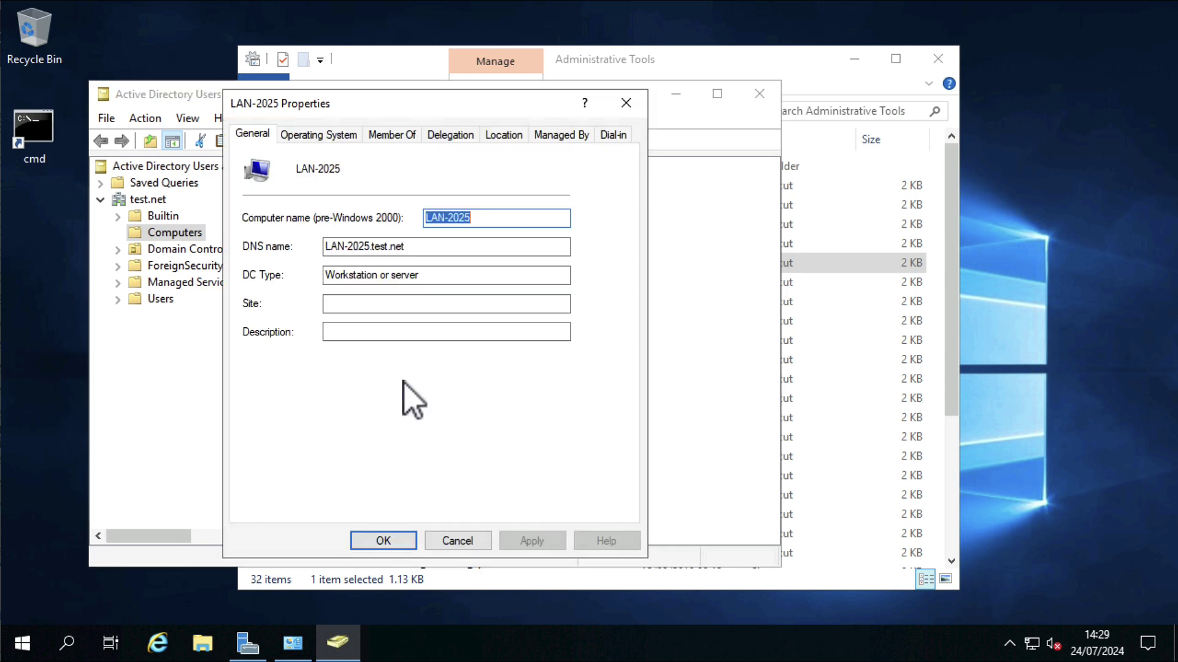
pyautogui.click(319, 136)
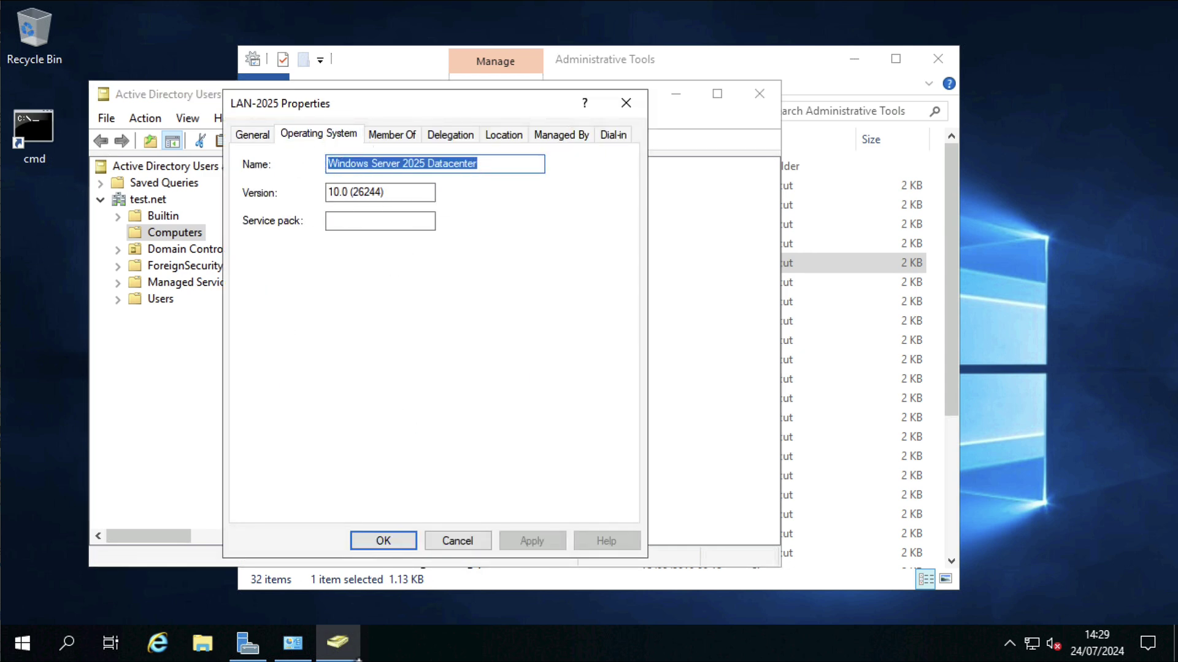
pyautogui.click(386, 542)
pyautogui.click(760, 93)
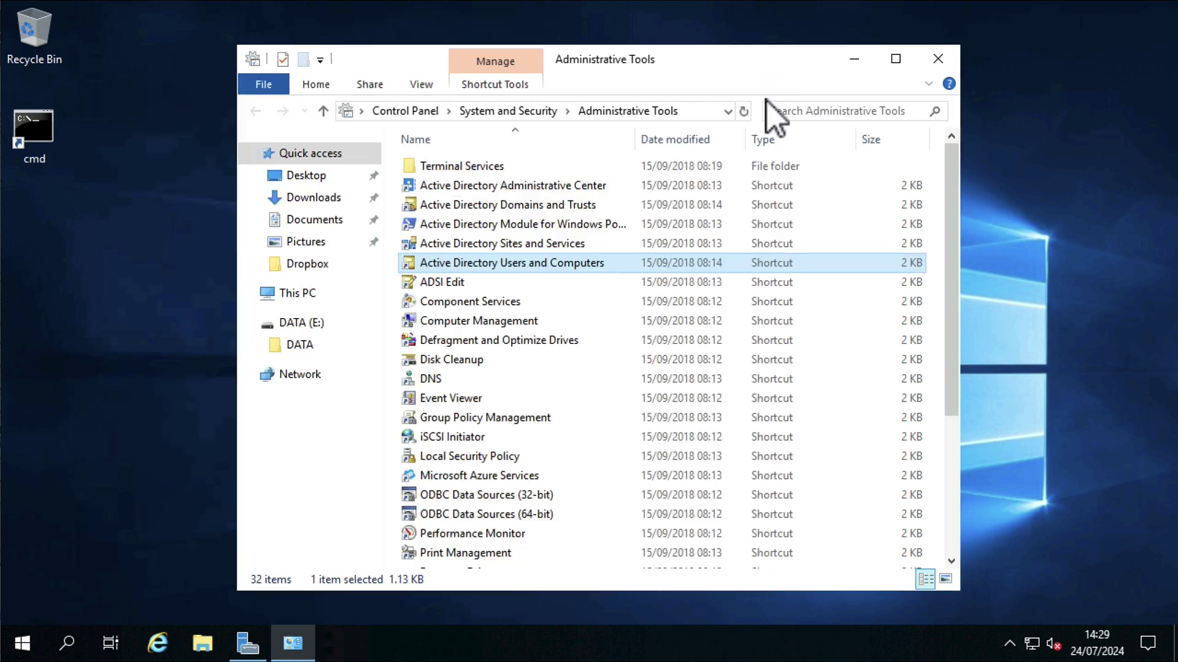
pyautogui.click(938, 59)
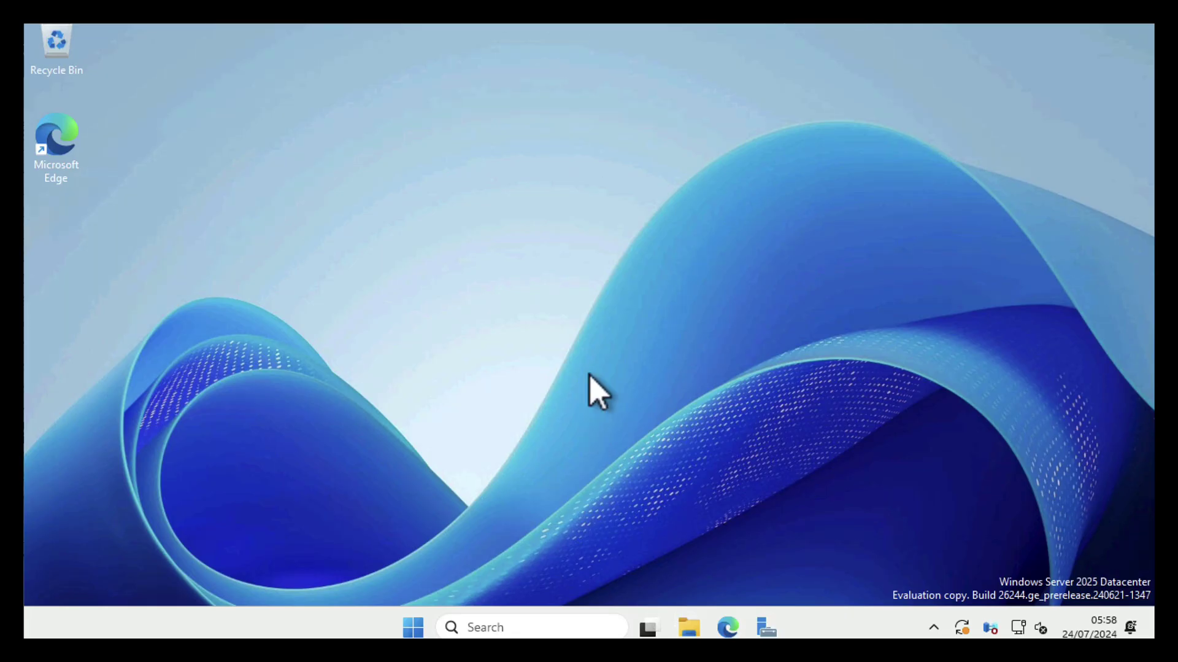
# Launch Windows PowerShell as administrator from the Start menu
pyautogui.click(414, 626)
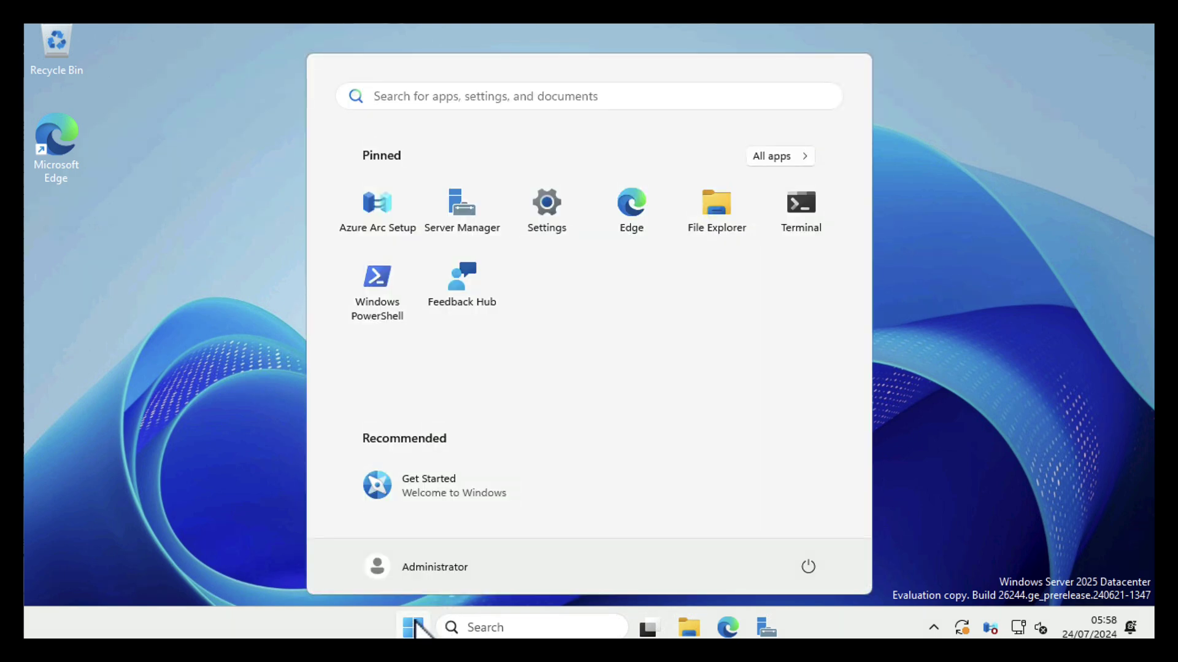
pyautogui.rightClick(385, 298)
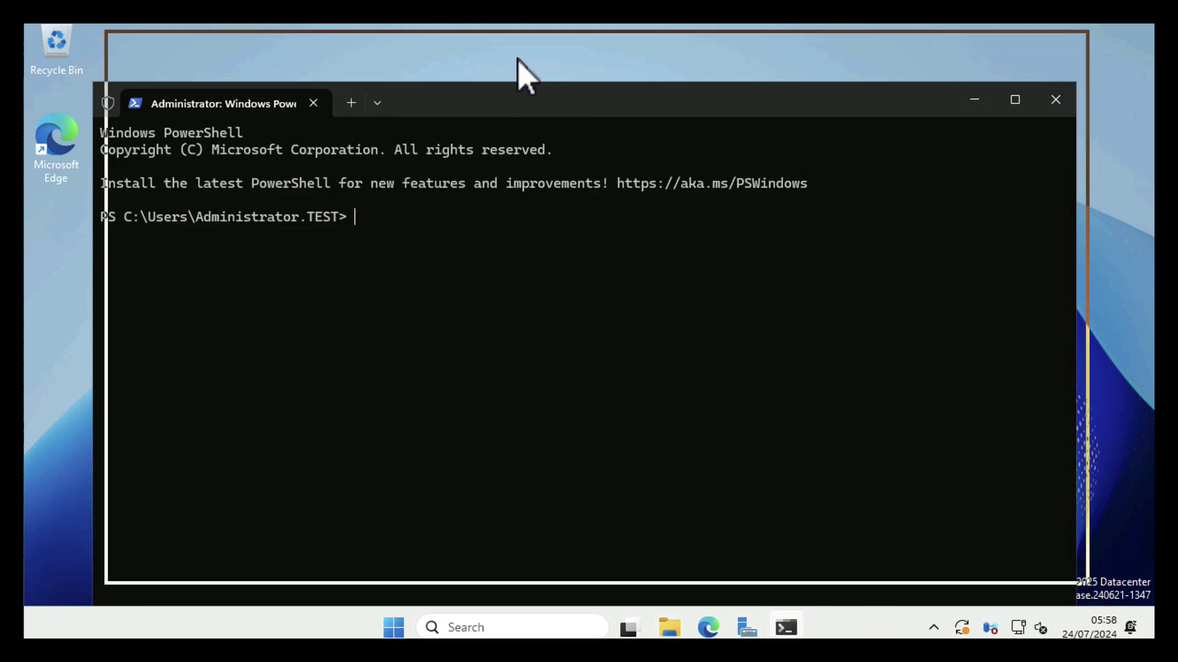
pyautogui.moveTo(517, 57); pyautogui.dragTo(517, 57)
# Run Get-WmiObject win32_ComputerSystem | Select-Object -ExpandProperty domain and copy the test.net result
pyautogui.write('Get-WmiObject win32_Com')
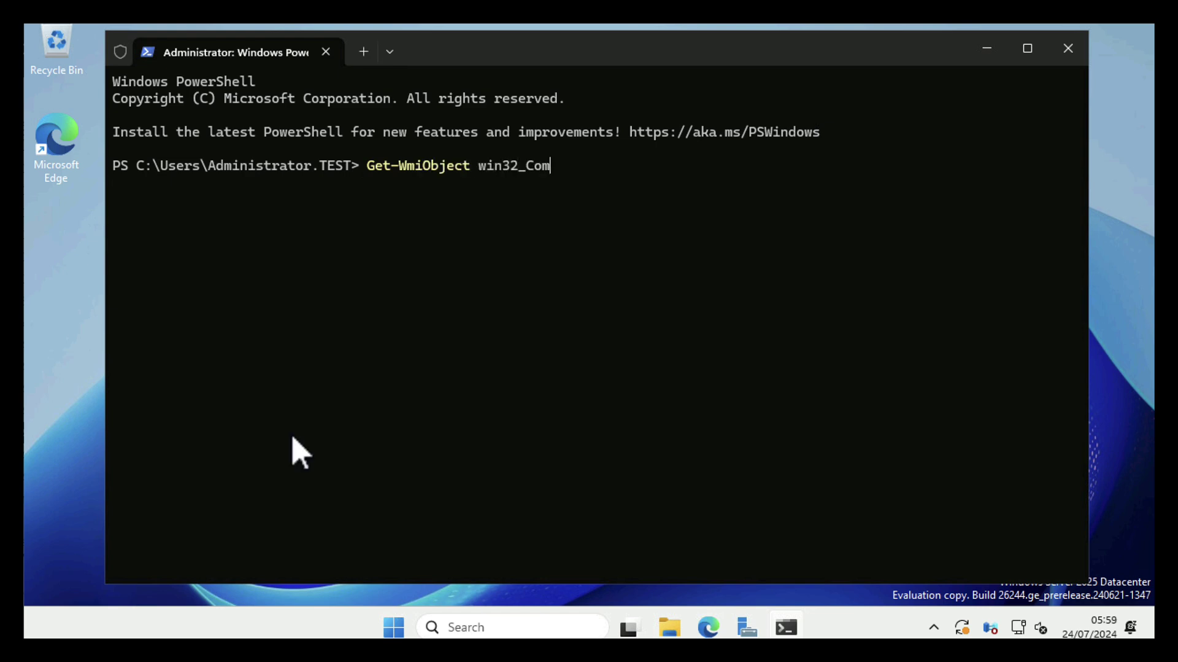
pyautogui.write('puterSystem')
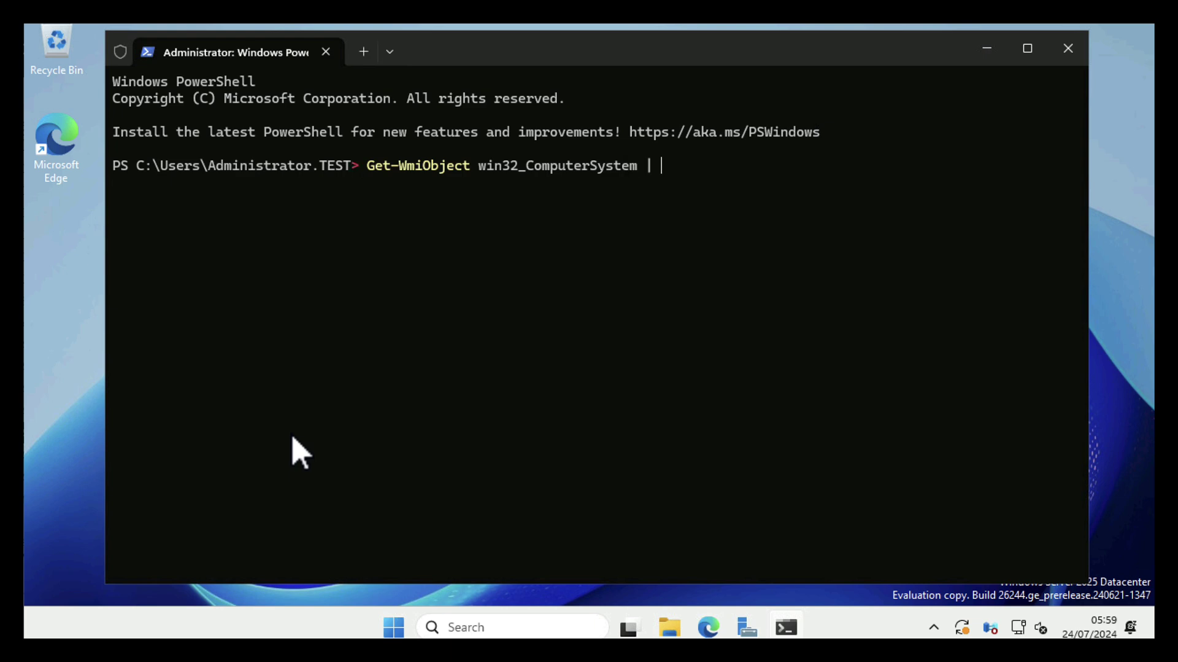
pyautogui.write(' | select-ob')
pyautogui.press('Tab')
pyautogui.write('-Exp')
pyautogui.press('Tab')
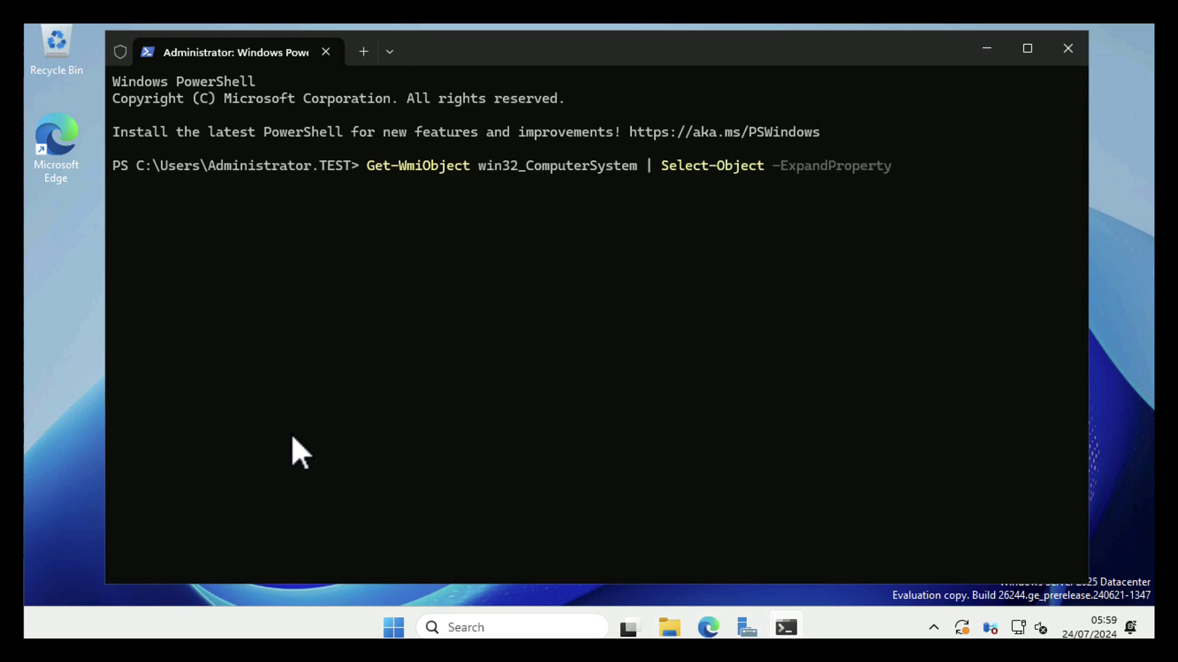
pyautogui.write('domain')
pyautogui.press('Return')
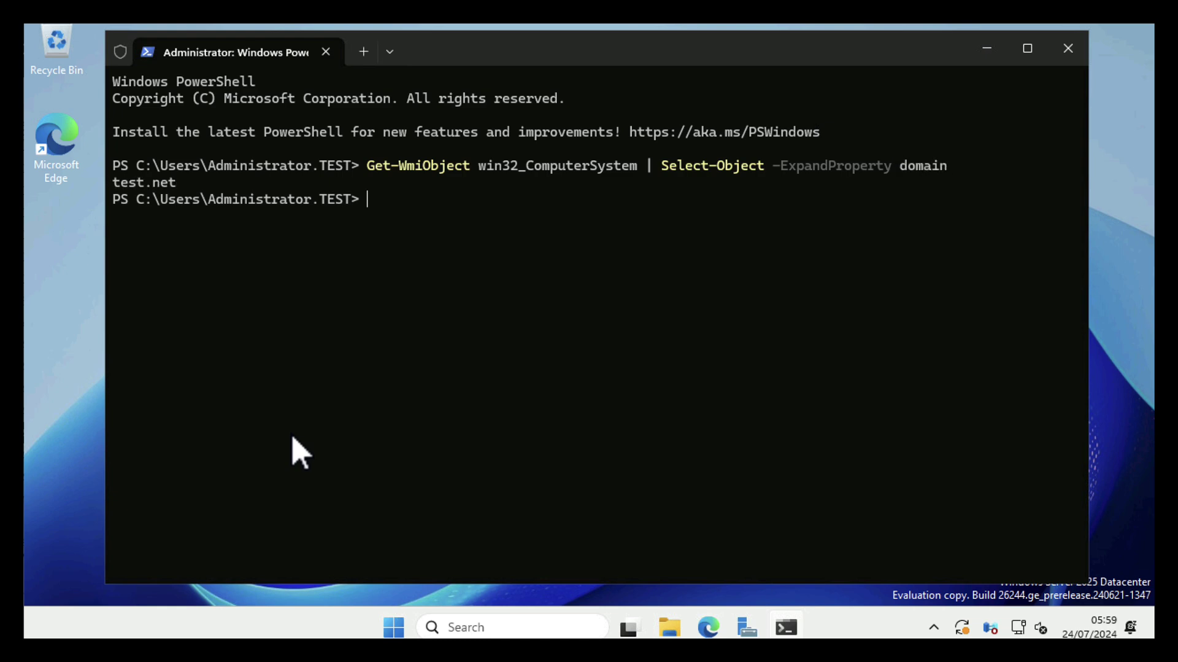
pyautogui.moveTo(177, 184); pyautogui.dragTo(115, 186)
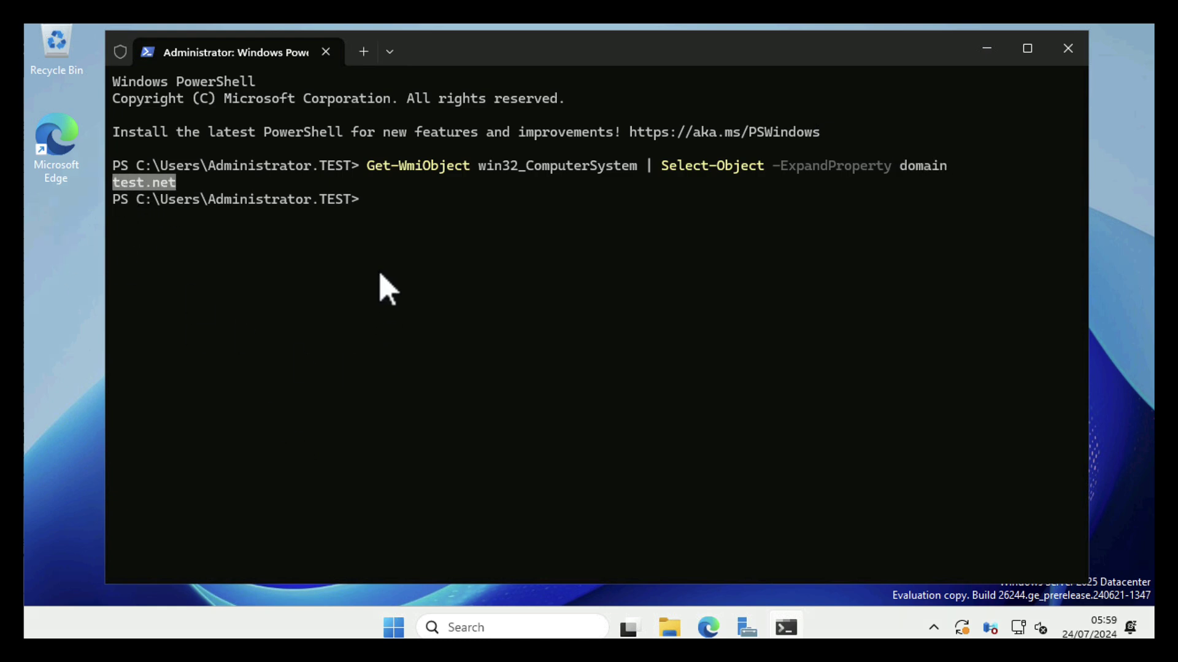
pyautogui.hotkey('ctrl', 'c')
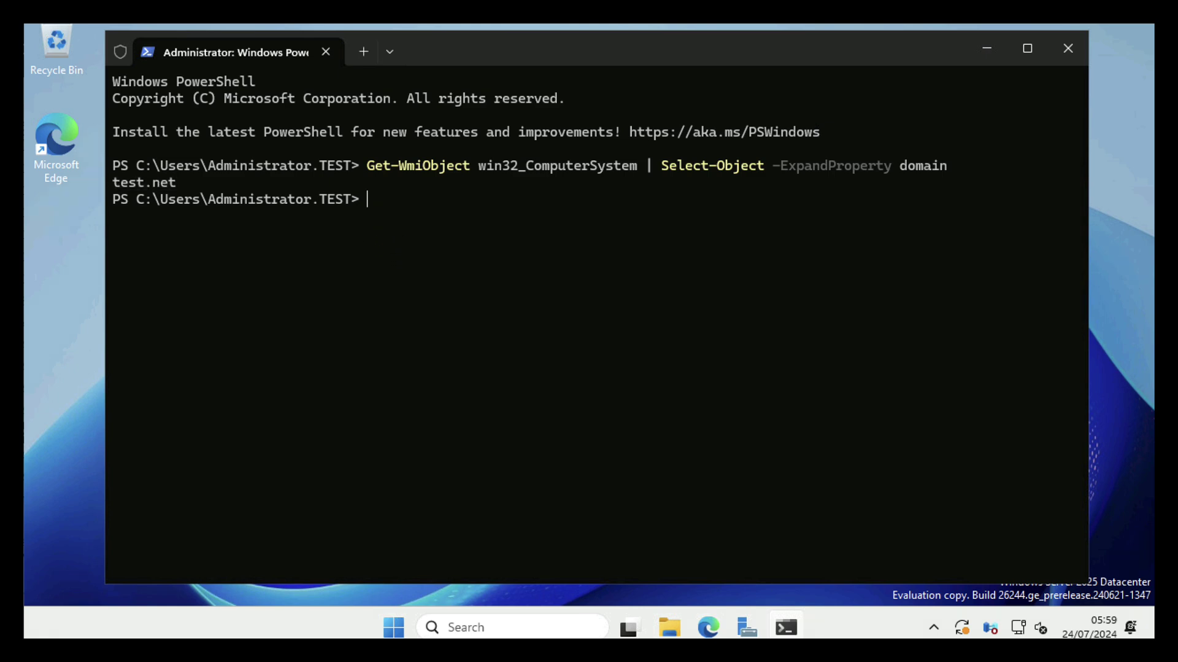
# Run Remove-Computer and answer Y to take LAN-2025 out of test.net
pyautogui.write('remove-com')
pyautogui.press('Tab')
pyautogui.press('Return')
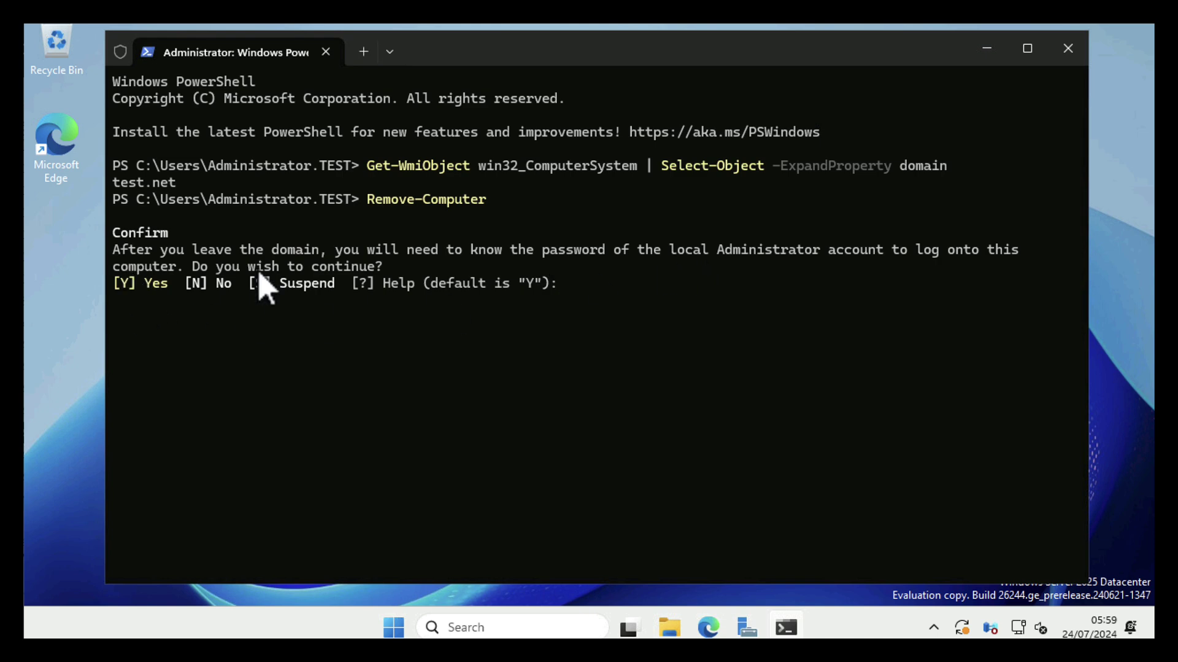
pyautogui.moveTo(337, 252); pyautogui.dragTo(891, 257)
pyautogui.click(391, 405)
pyautogui.write('Y')
pyautogui.press('Return')
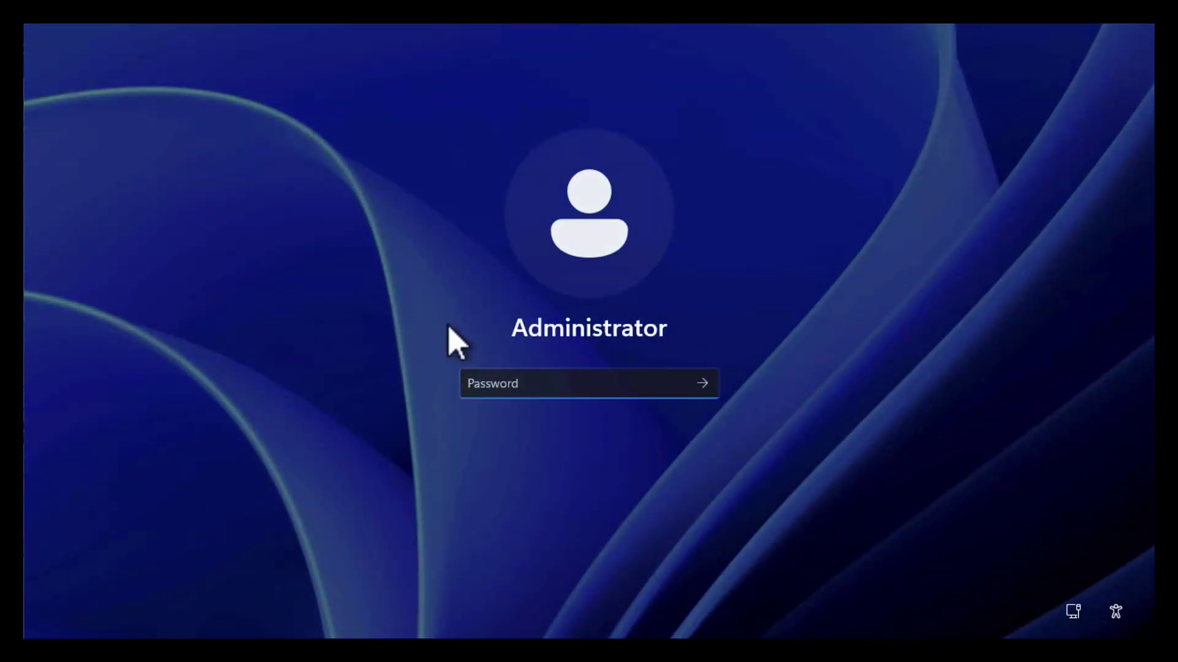
# Sign in with the local Administrator password and close Server Manager
pyautogui.write('•••••••')
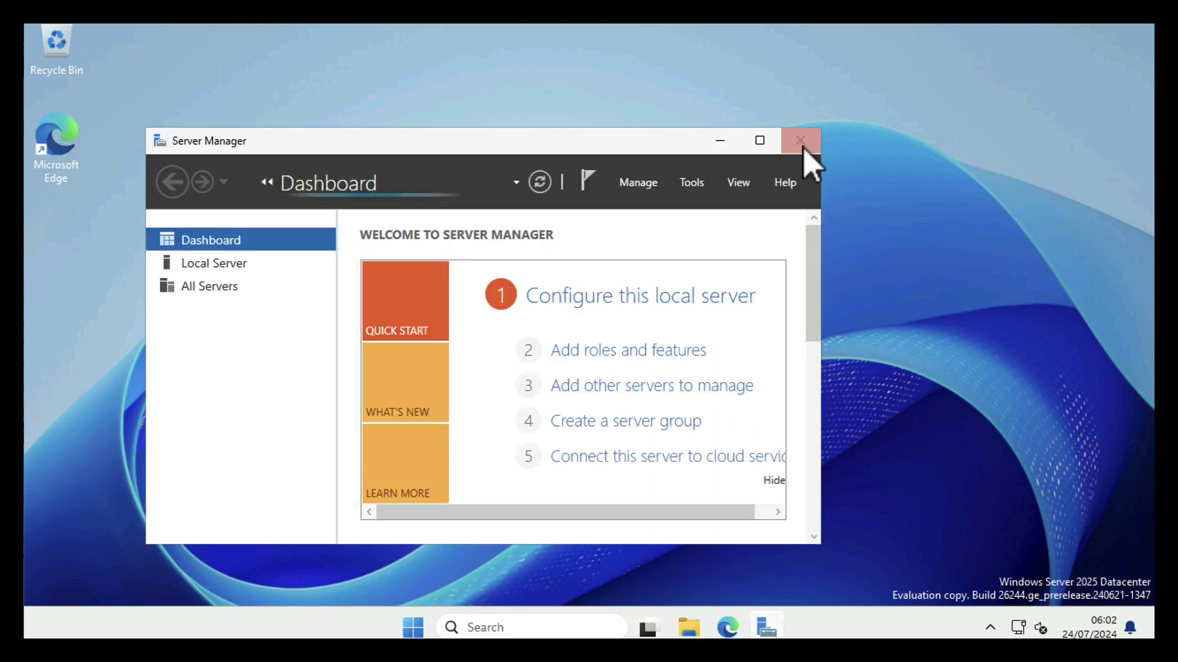
pyautogui.click(803, 147)
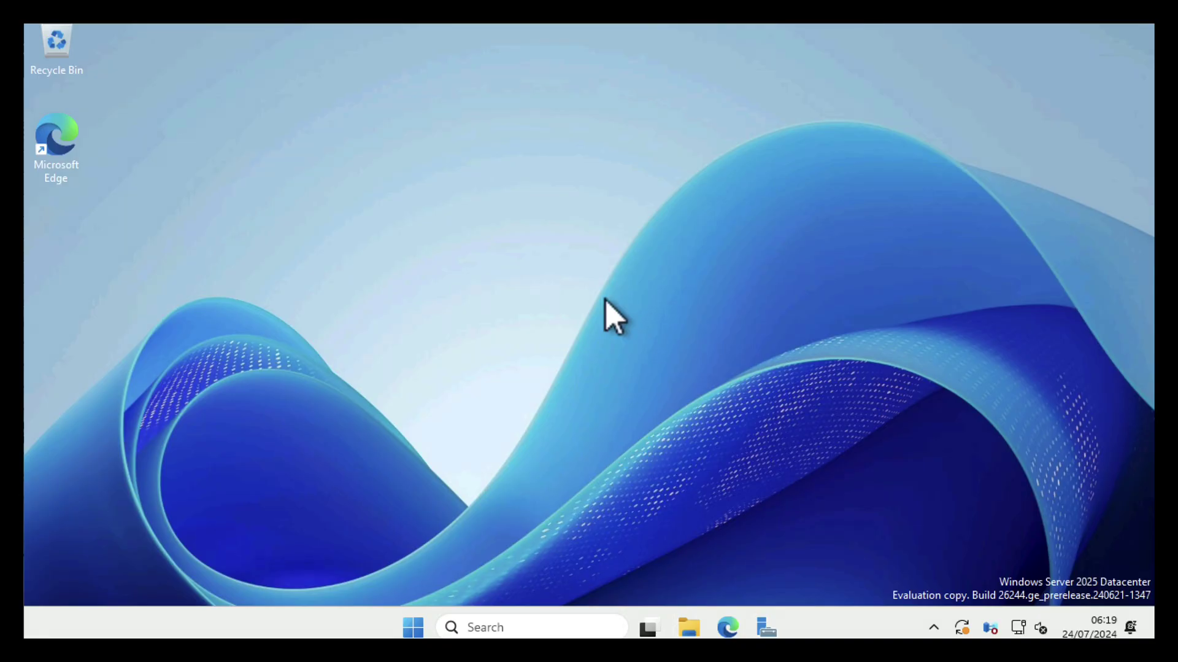
# Open Computer Management from Server Manager Tools and show Local Users and Groups > Users
pyautogui.click(766, 626)
pyautogui.click(1029, 62)
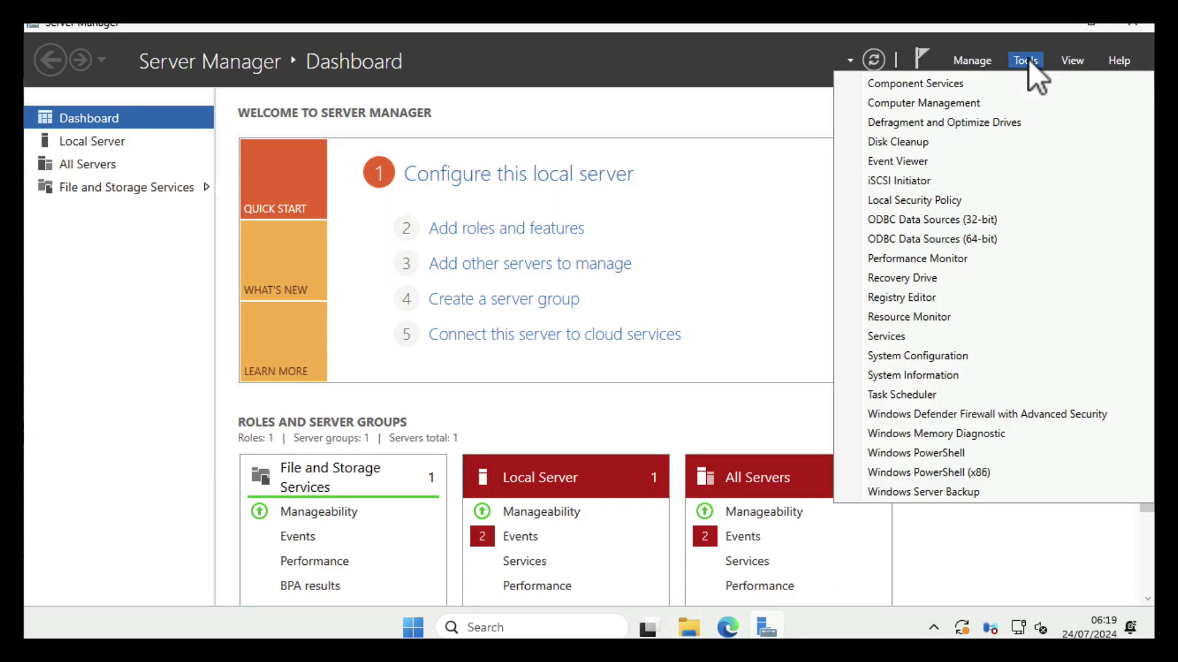
pyautogui.click(874, 102)
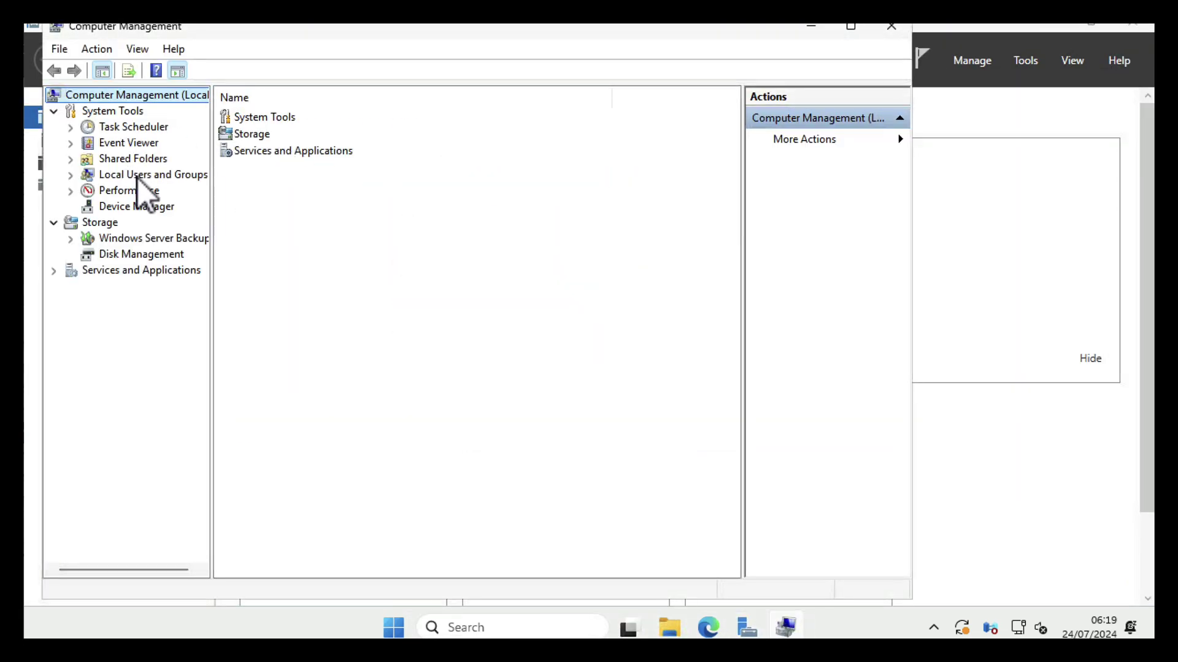
pyautogui.doubleClick(138, 176)
pyautogui.click(126, 192)
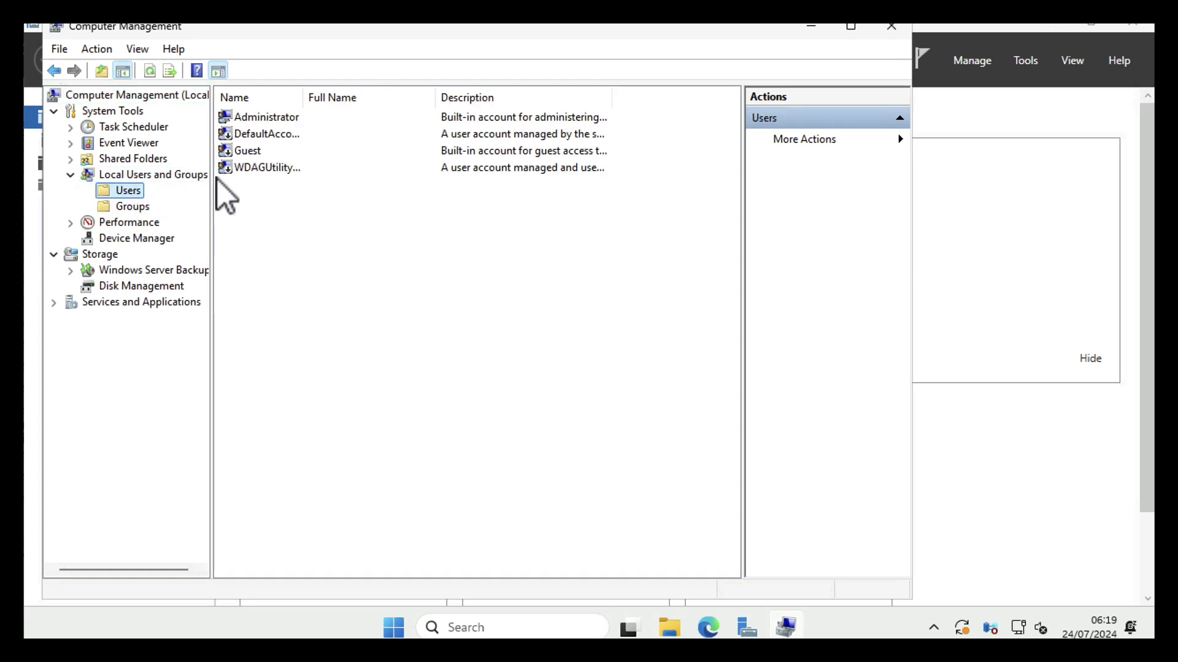
# Start Set Password on Administrator, proceed past the warning, cancel, and close Computer Management
pyautogui.click(251, 119)
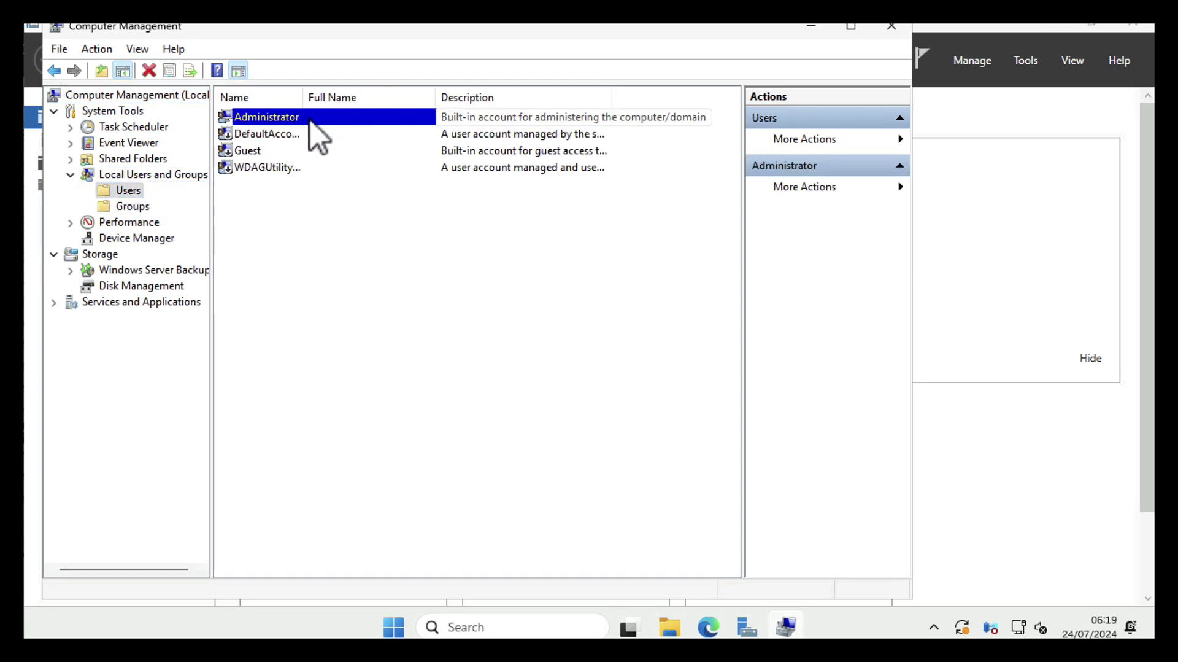
pyautogui.rightClick(332, 118)
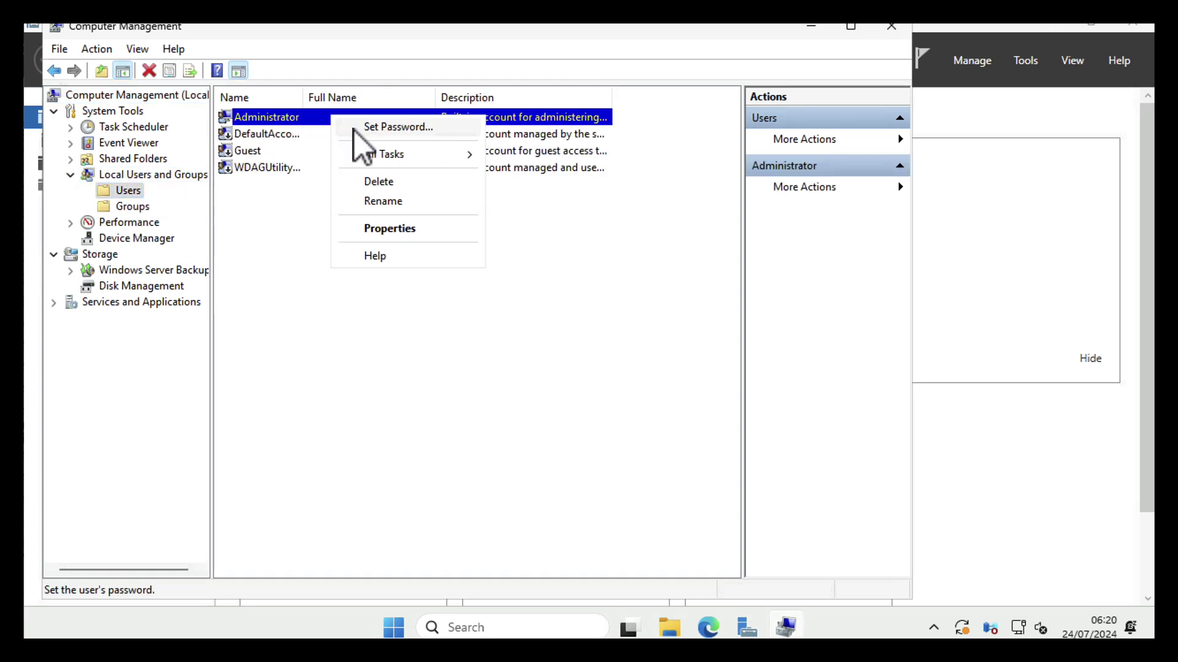
pyautogui.click(353, 128)
pyautogui.click(393, 402)
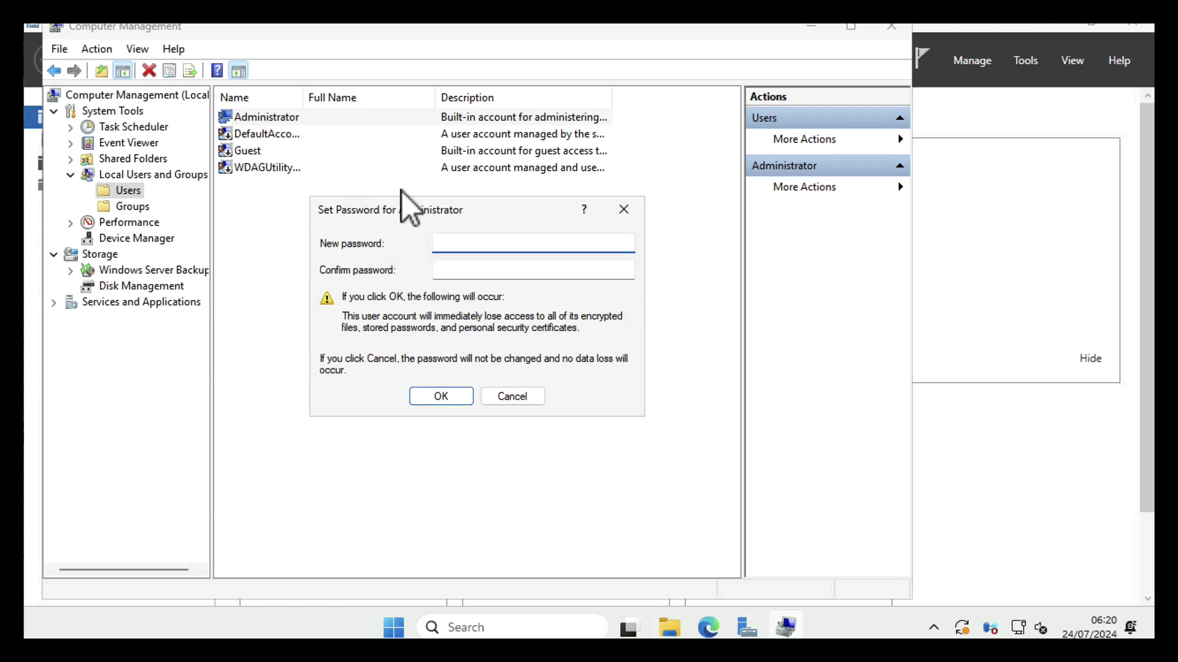
pyautogui.click(517, 396)
pyautogui.click(889, 31)
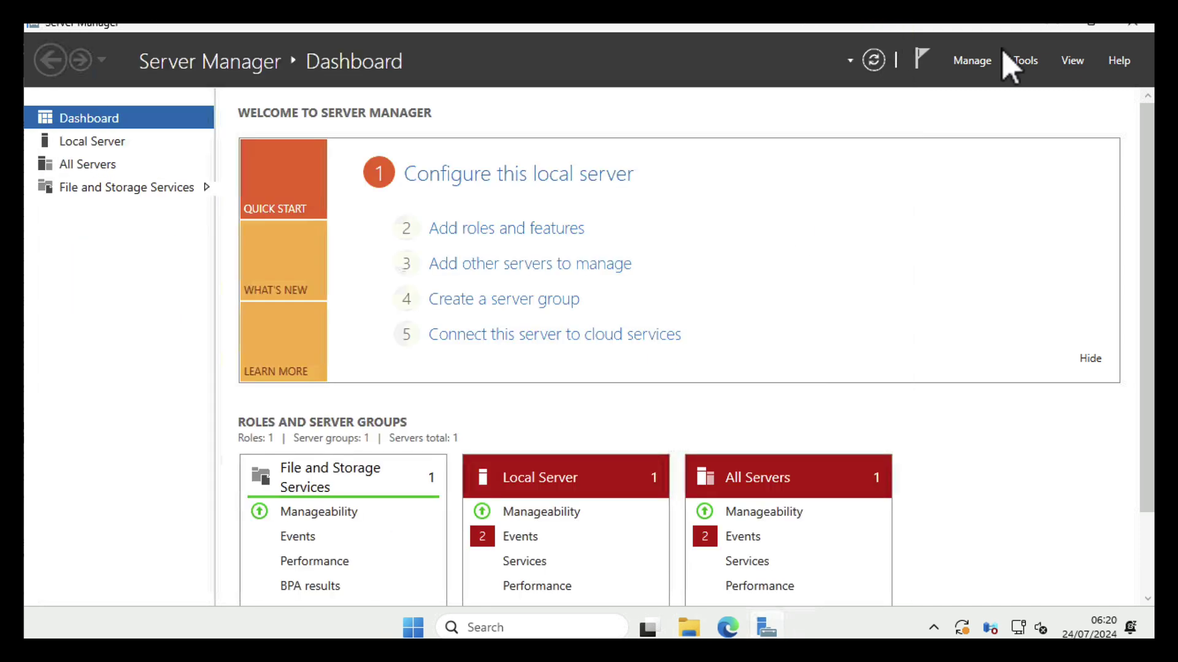
# Minimize Server Manager and launch the Settings app from Start
pyautogui.click(1065, 28)
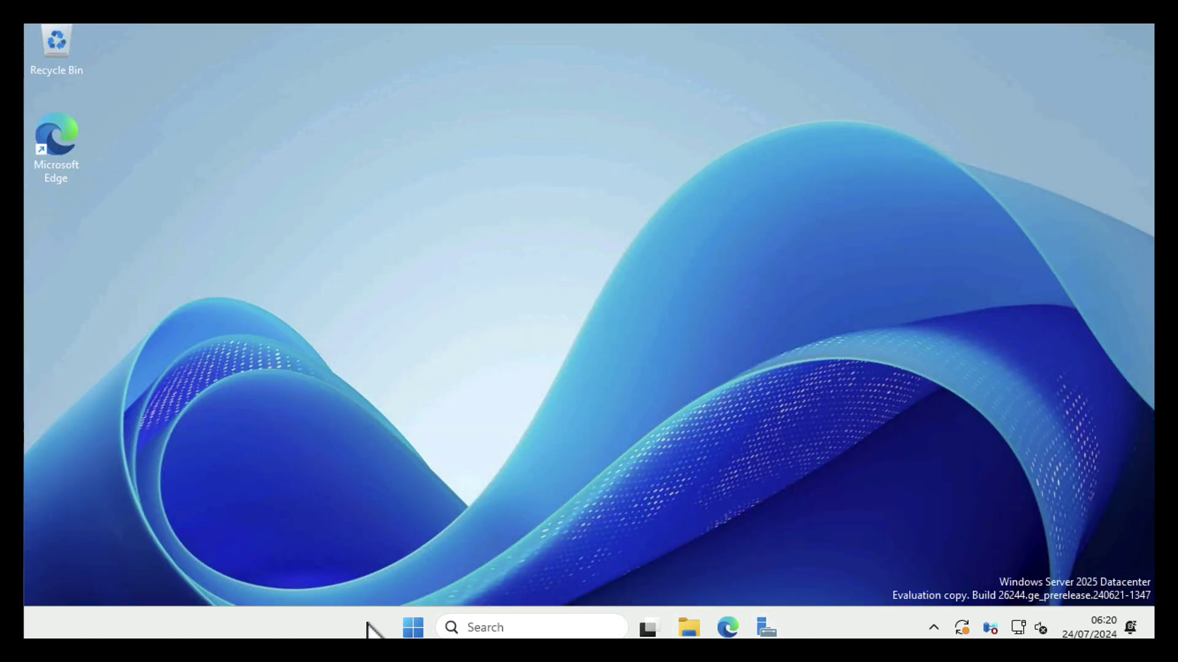
pyautogui.click(413, 626)
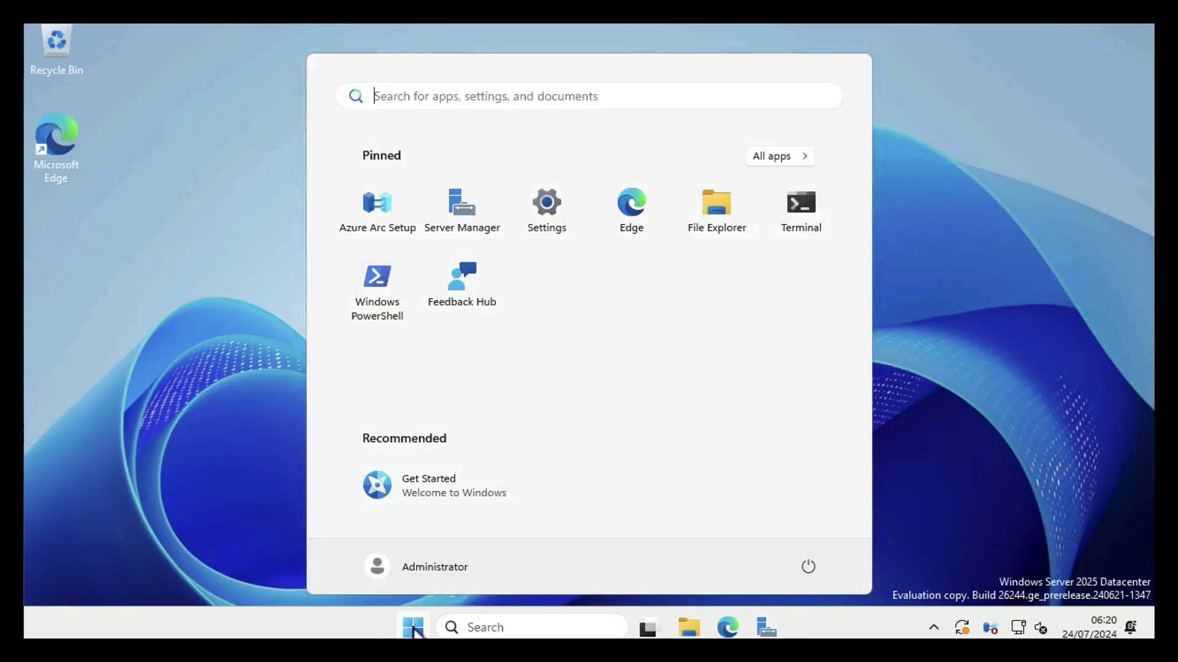
pyautogui.click(548, 205)
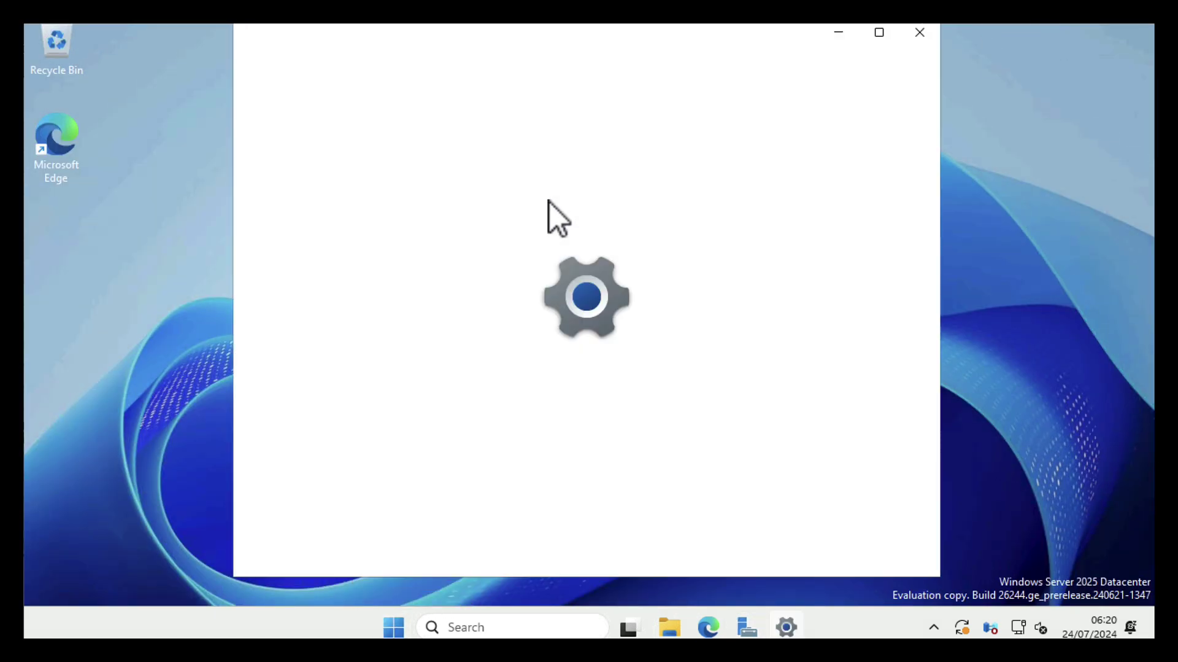
# From System > About, open Advanced system settings on the Computer Name tab showing LAN-2025.test.net
pyautogui.click(301, 215)
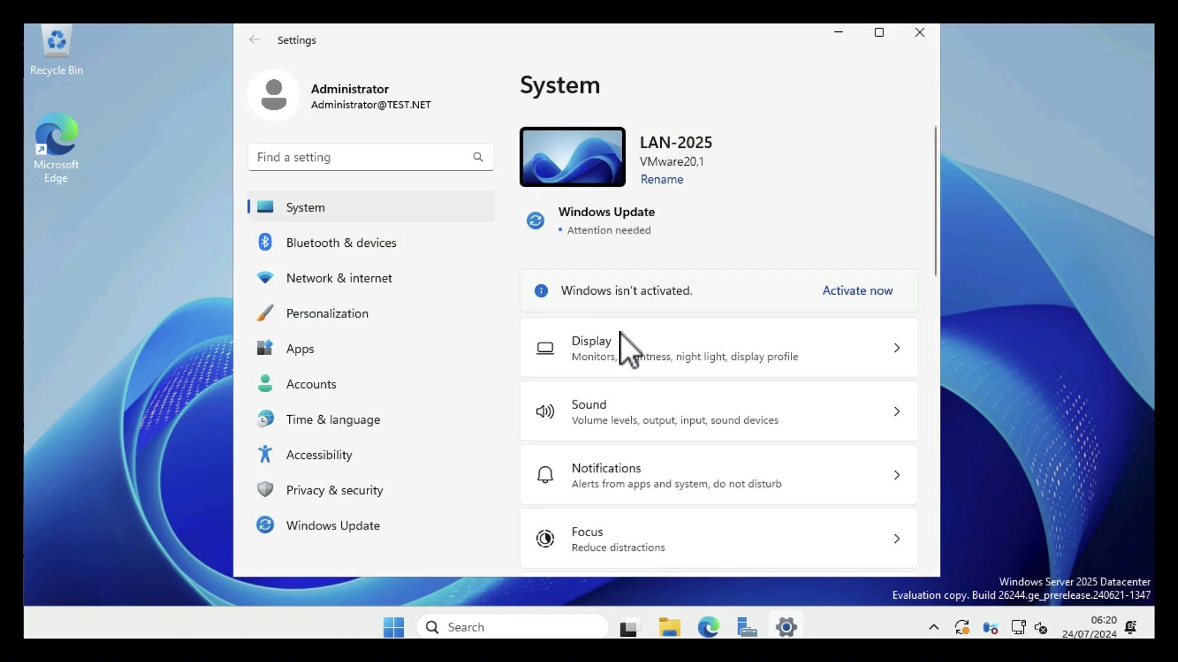
pyautogui.scroll(-10, 620, 399)
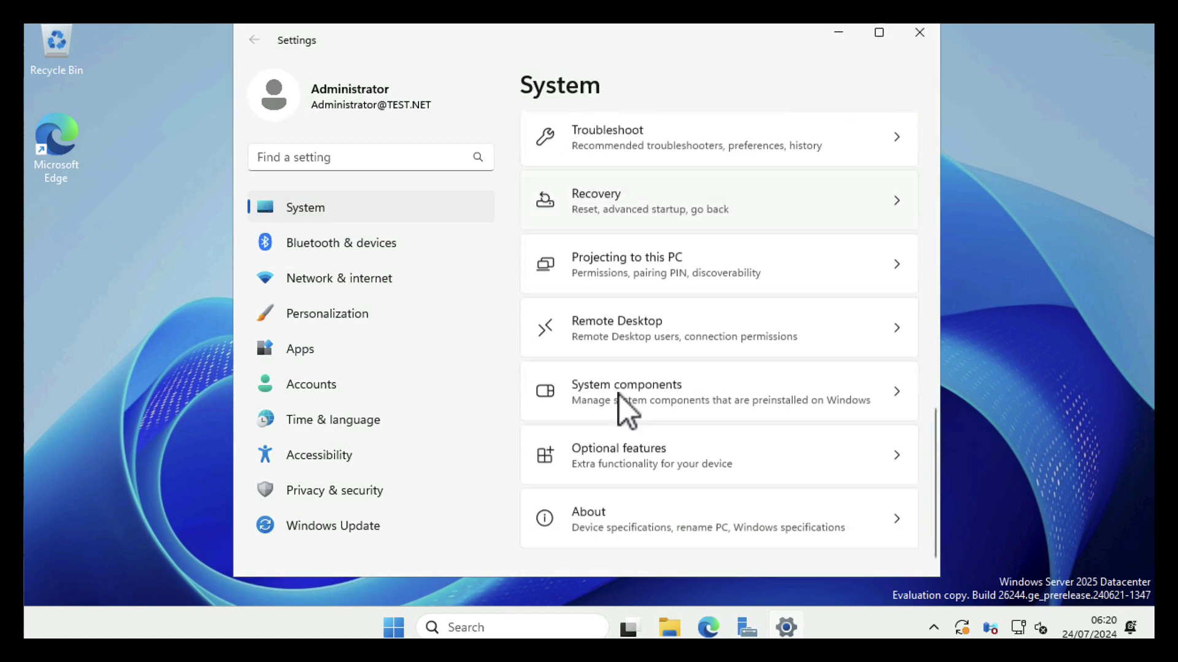
pyautogui.click(584, 509)
pyautogui.scroll(-2, 709, 374)
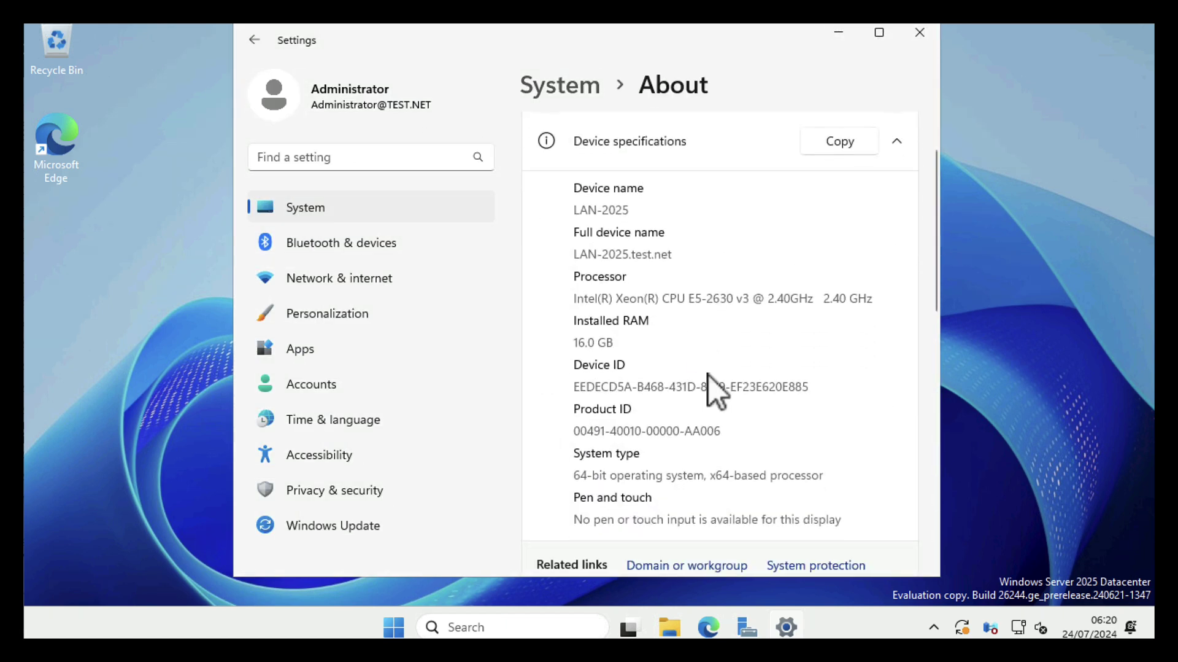
pyautogui.scroll(-3, 709, 374)
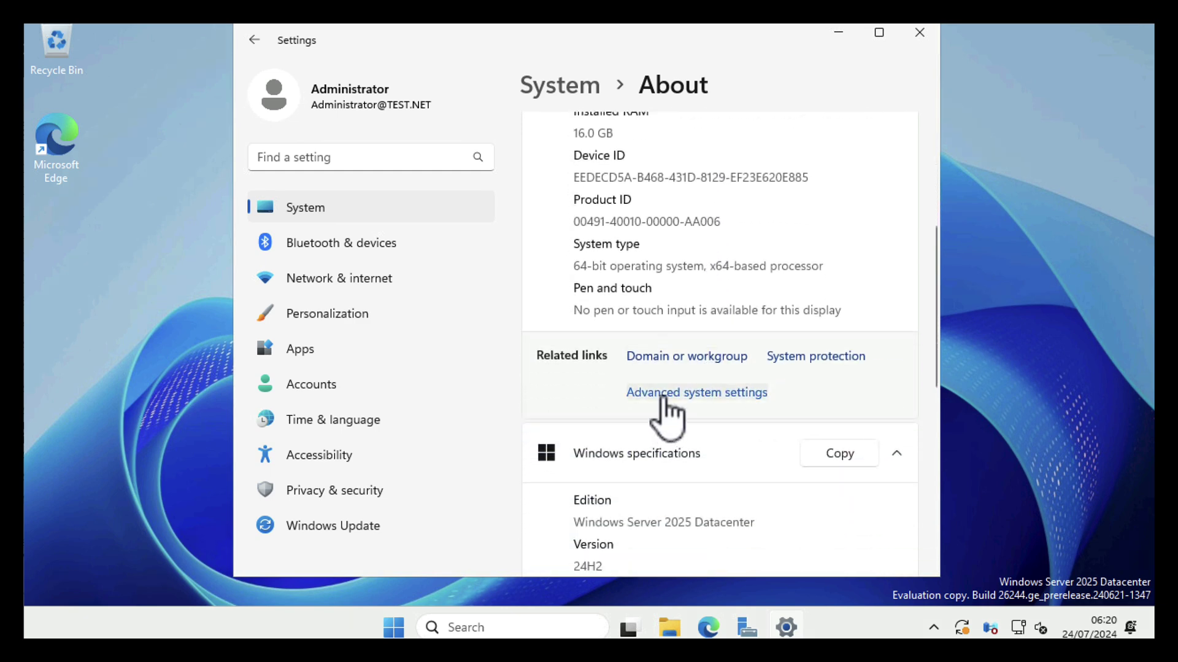
pyautogui.click(663, 398)
pyautogui.click(188, 173)
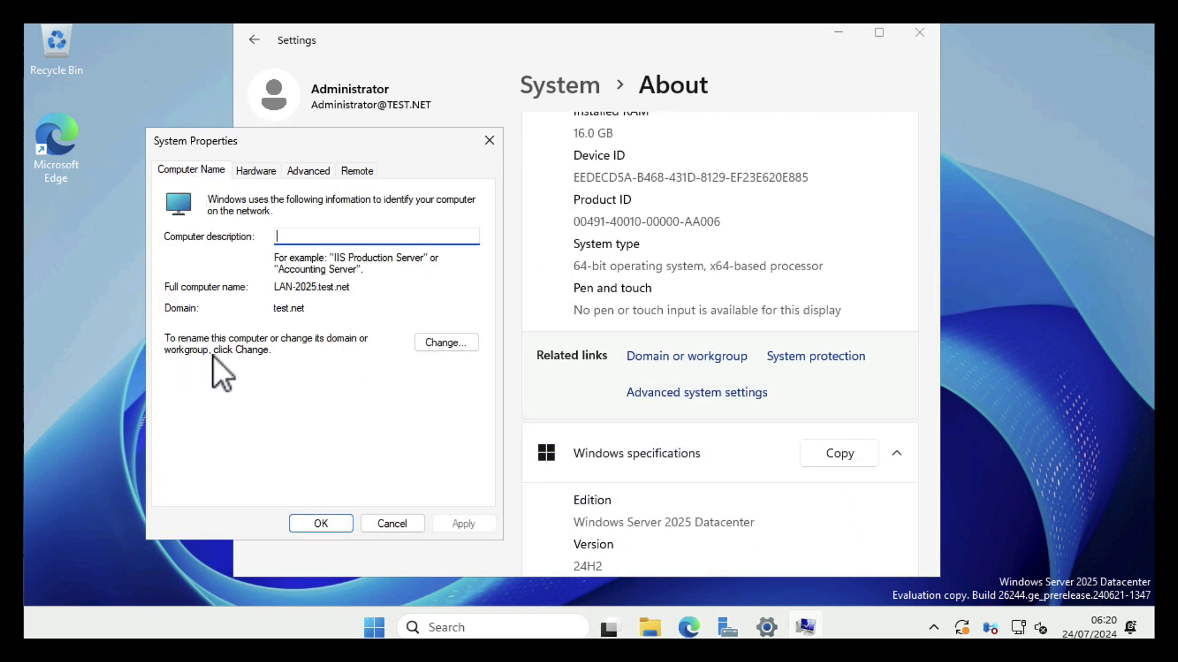
# Switch LAN-2025 from test.net to the WORKGROUP workgroup, accepting the leave-domain, welcome and restart notices
pyautogui.click(443, 342)
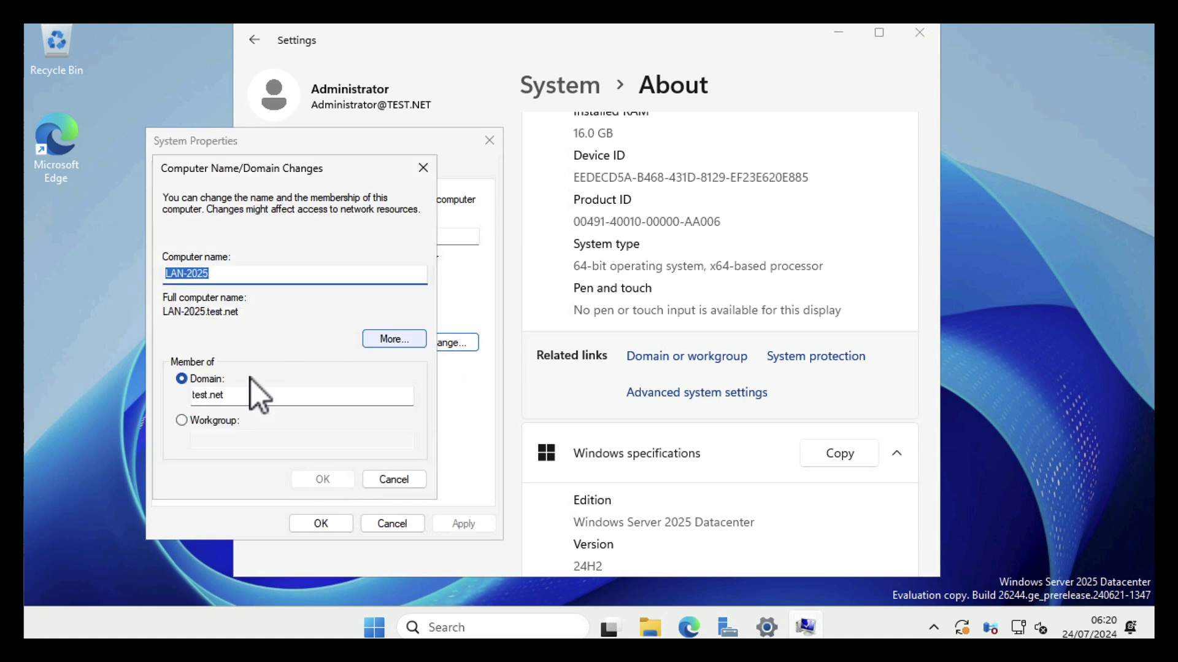
pyautogui.click(182, 420)
pyautogui.click(203, 439)
pyautogui.write('WORKGROUP')
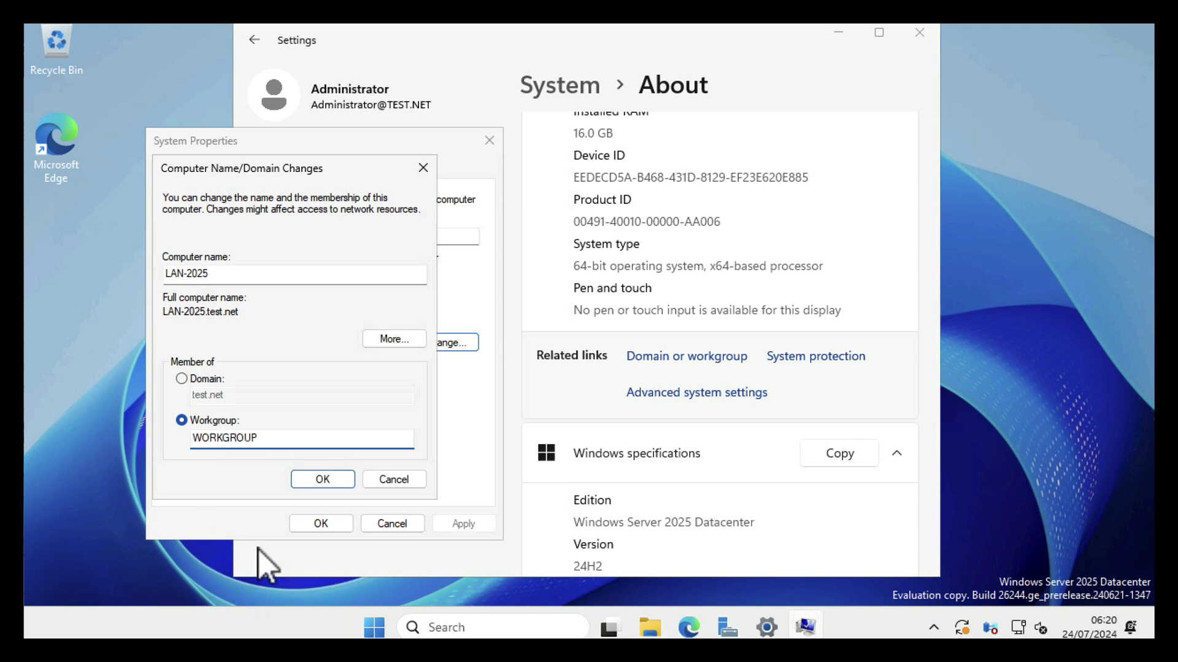
pyautogui.click(316, 480)
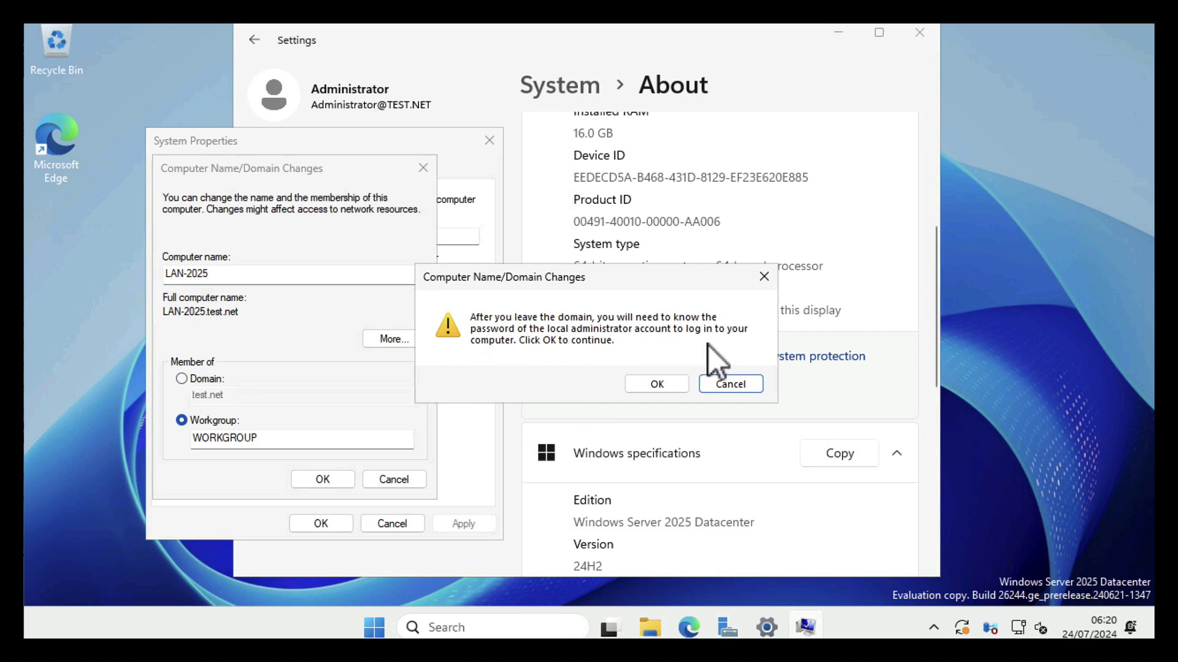
pyautogui.click(659, 388)
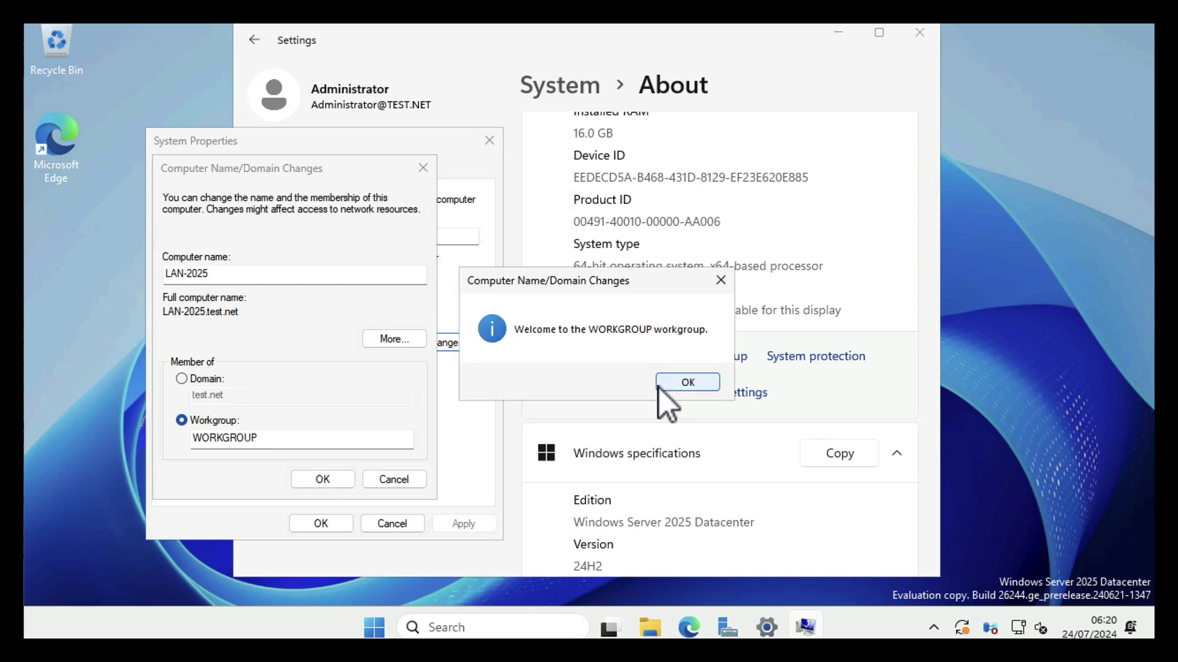
pyautogui.click(680, 382)
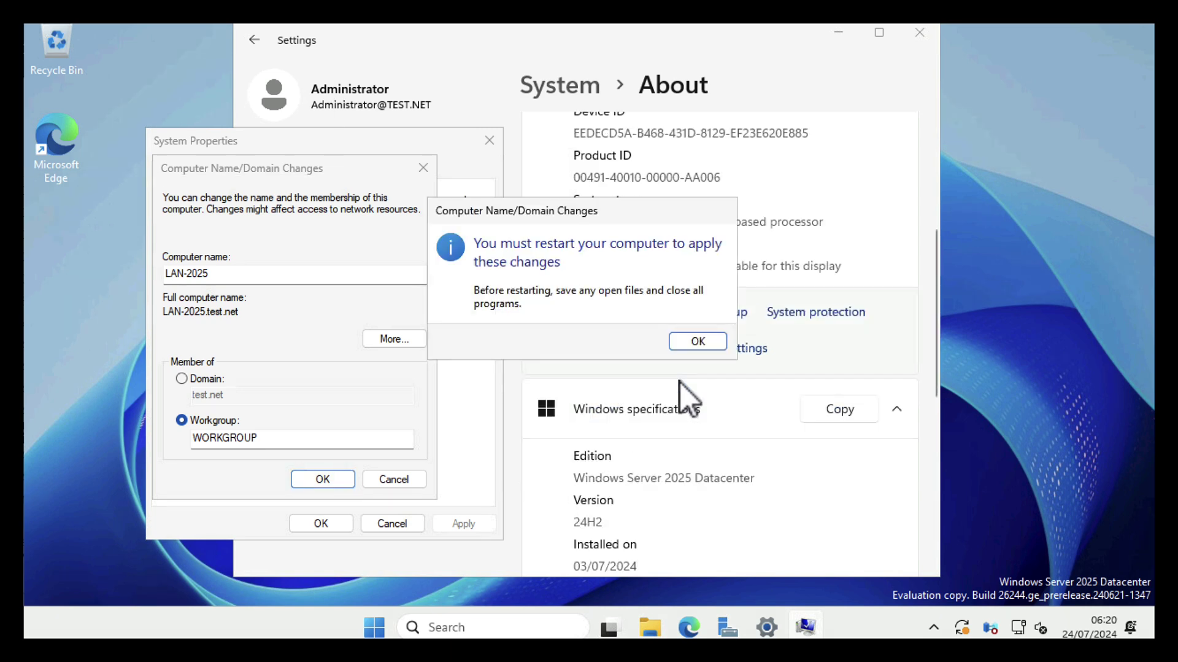
pyautogui.click(694, 344)
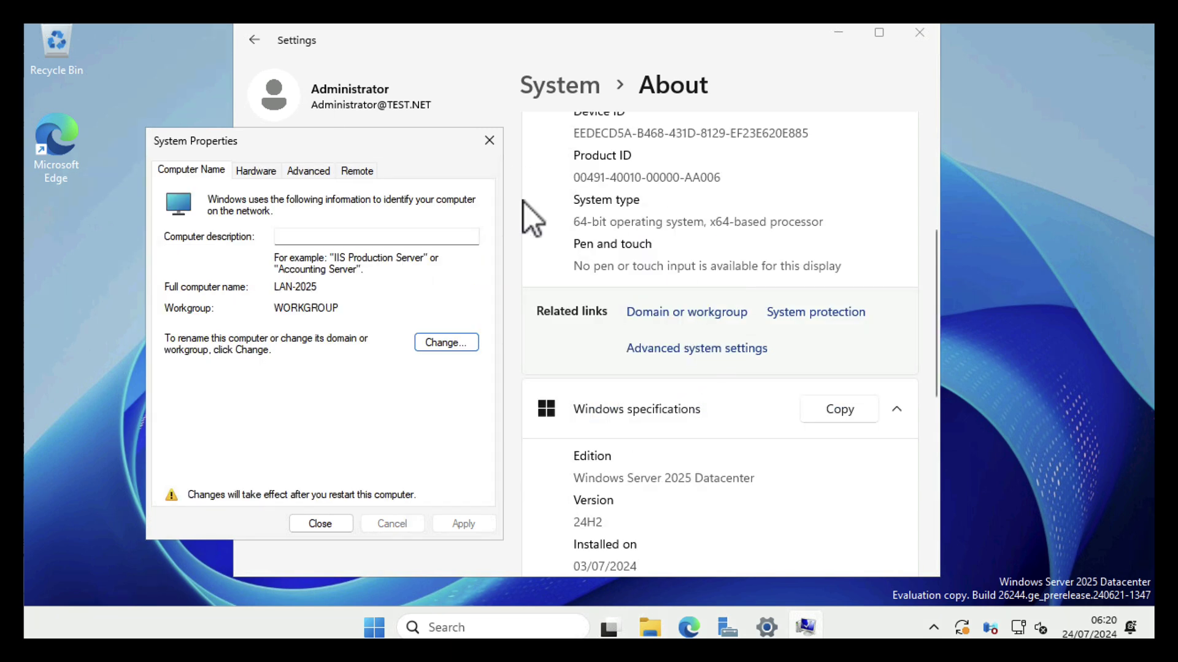
pyautogui.click(308, 523)
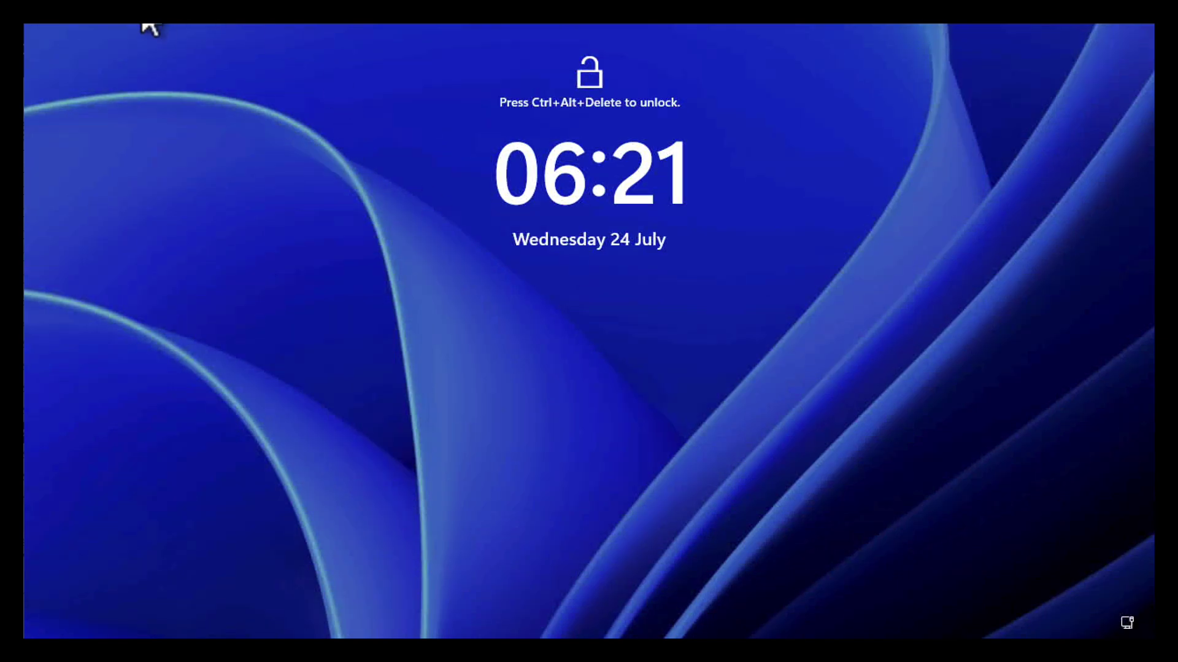
# After the restart, sign in with the local Administrator password and minimize Server Manager
pyautogui.hotkey('ctrl', 'alt', 'Delete')
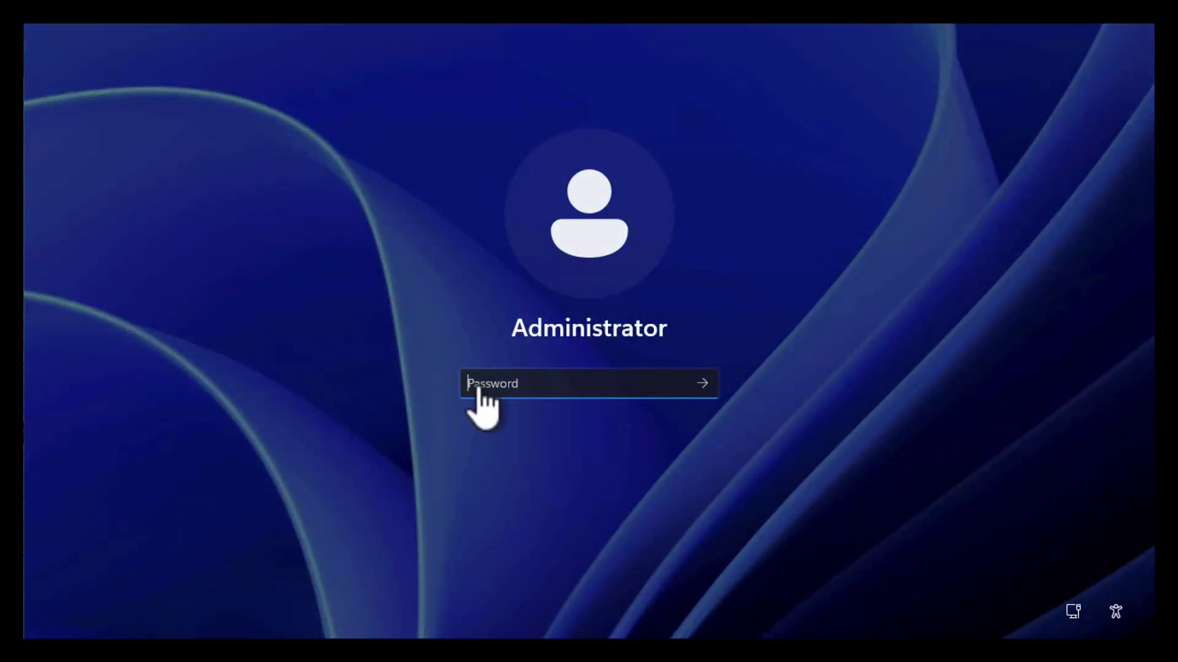
pyautogui.write('•••••••')
pyautogui.press('Return')
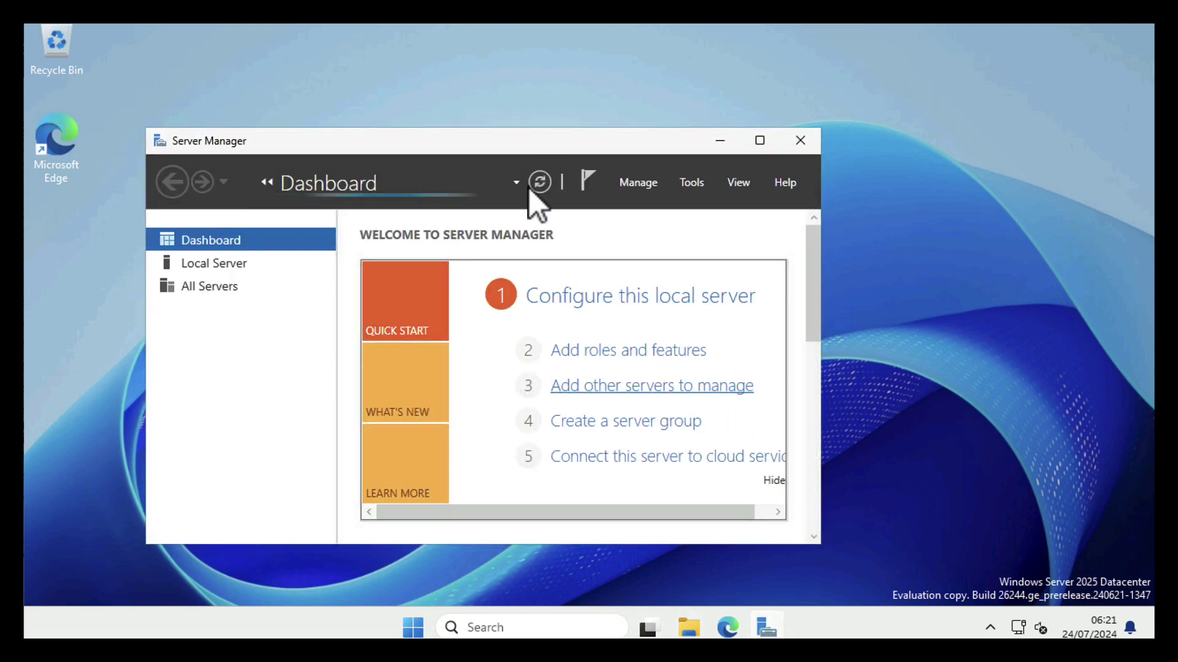
pyautogui.click(720, 142)
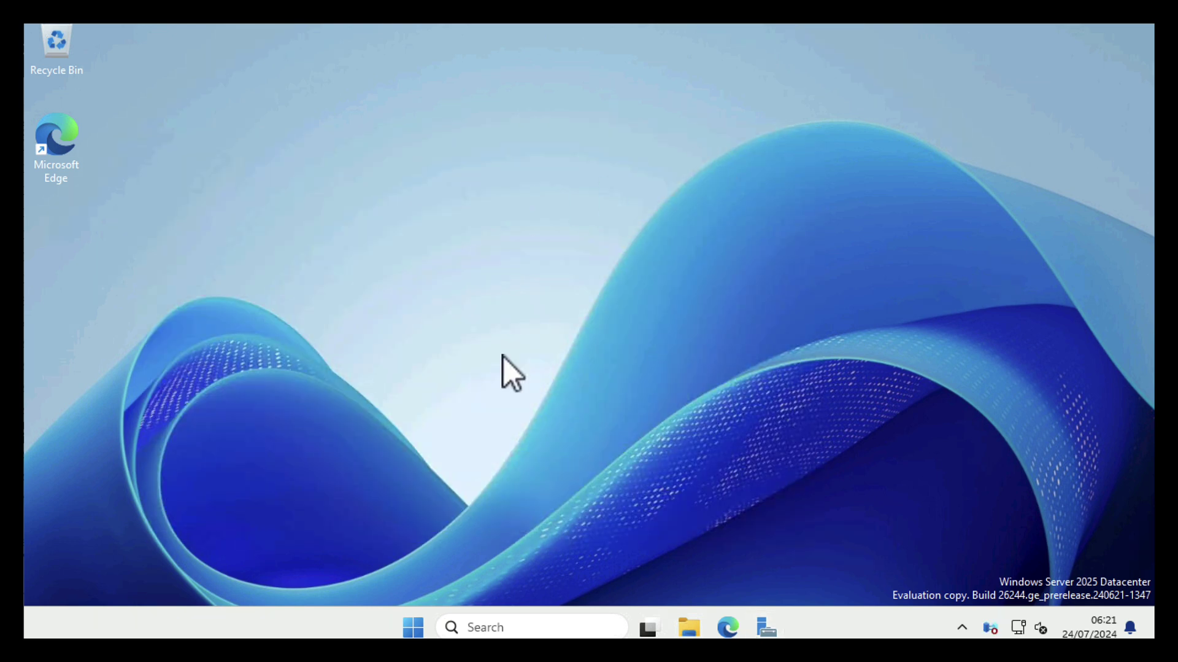